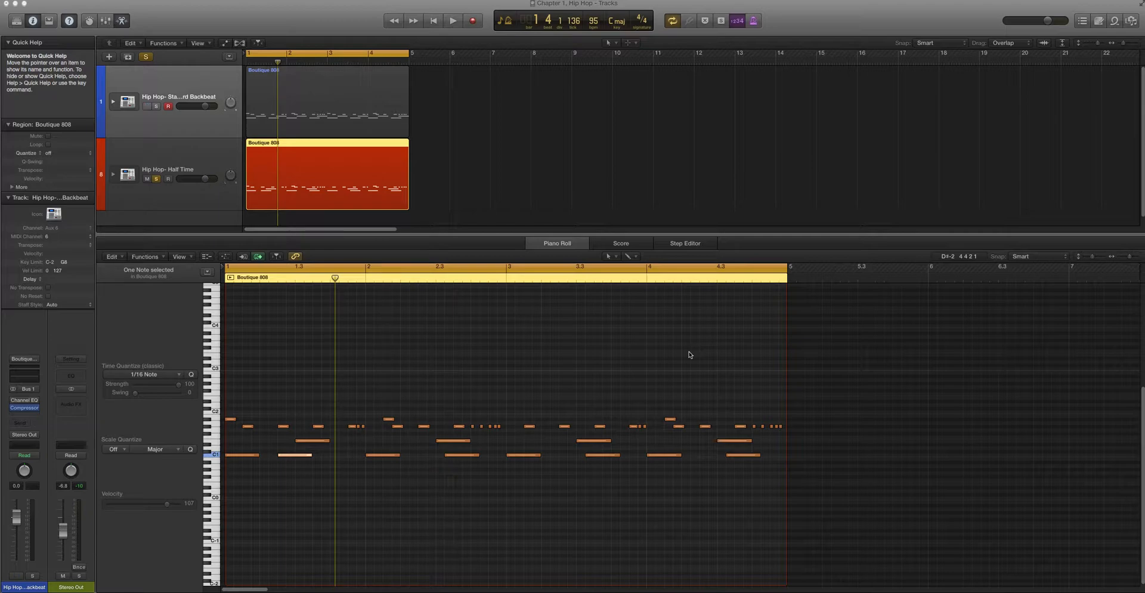
# Clear the note selection and play back the half-time Boutique 808 pattern
pyautogui.hotkey('ctrl', 'm')
pyautogui.hotkey('ctrl', 'm')
pyautogui.click(489, 356)
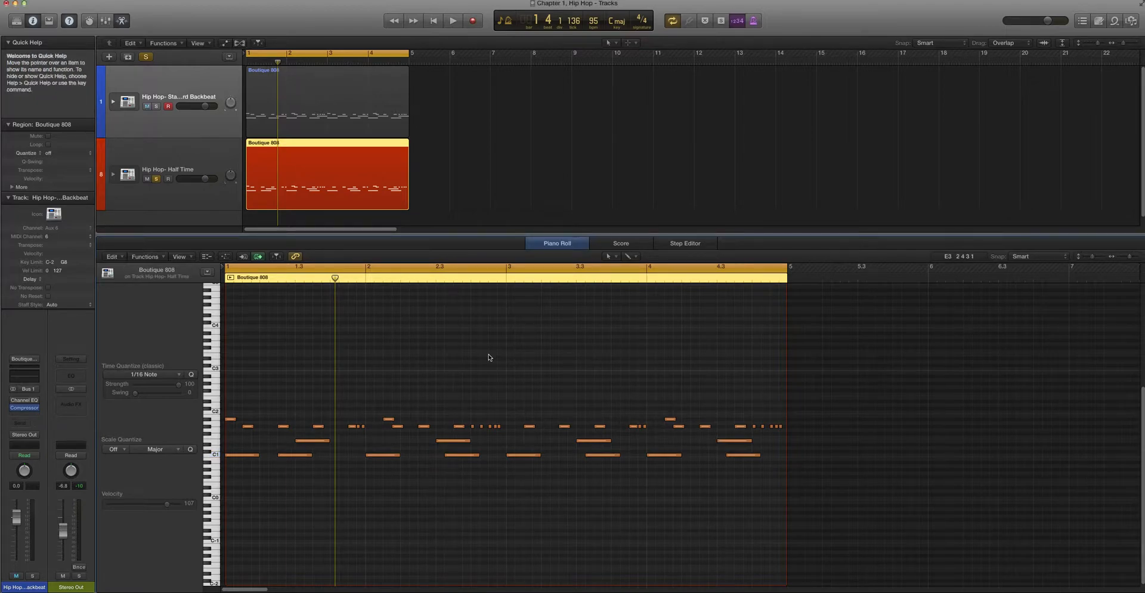
pyautogui.press('space')
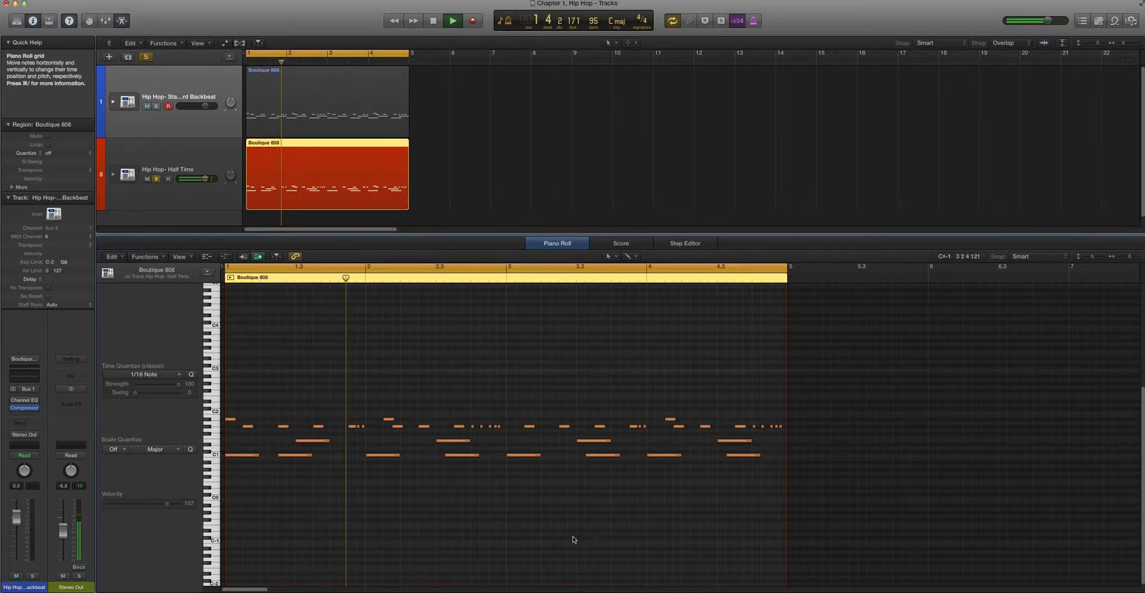
pyautogui.press('space')
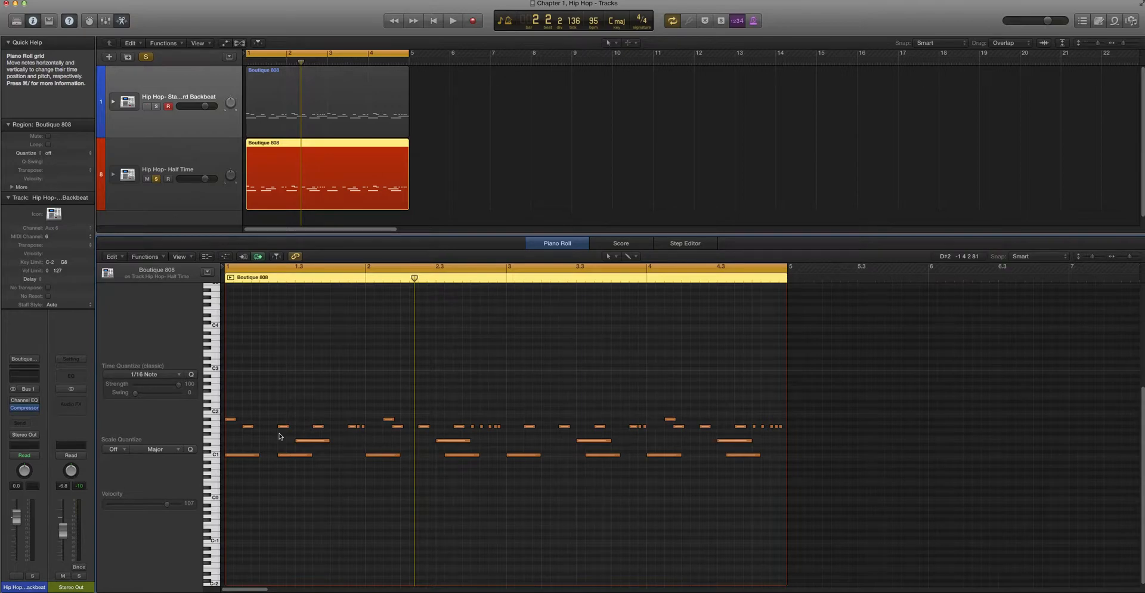
# Audition the snare notes on beat 3 of bars 1 and 2
pyautogui.click(298, 441)
pyautogui.click(461, 442)
pyautogui.click(279, 433)
pyautogui.click(316, 440)
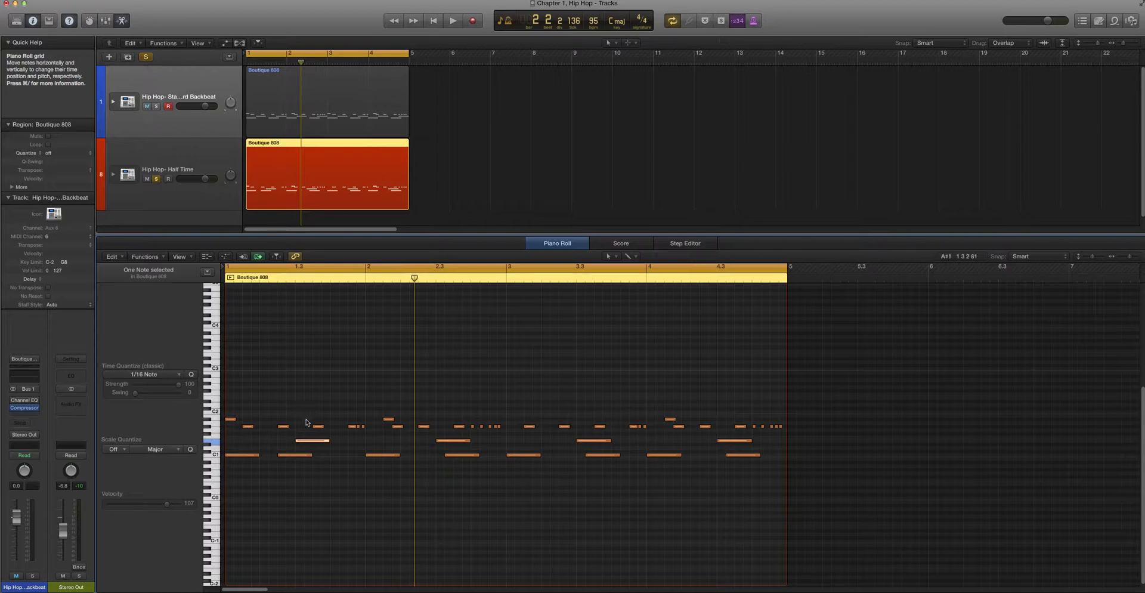
pyautogui.click(272, 442)
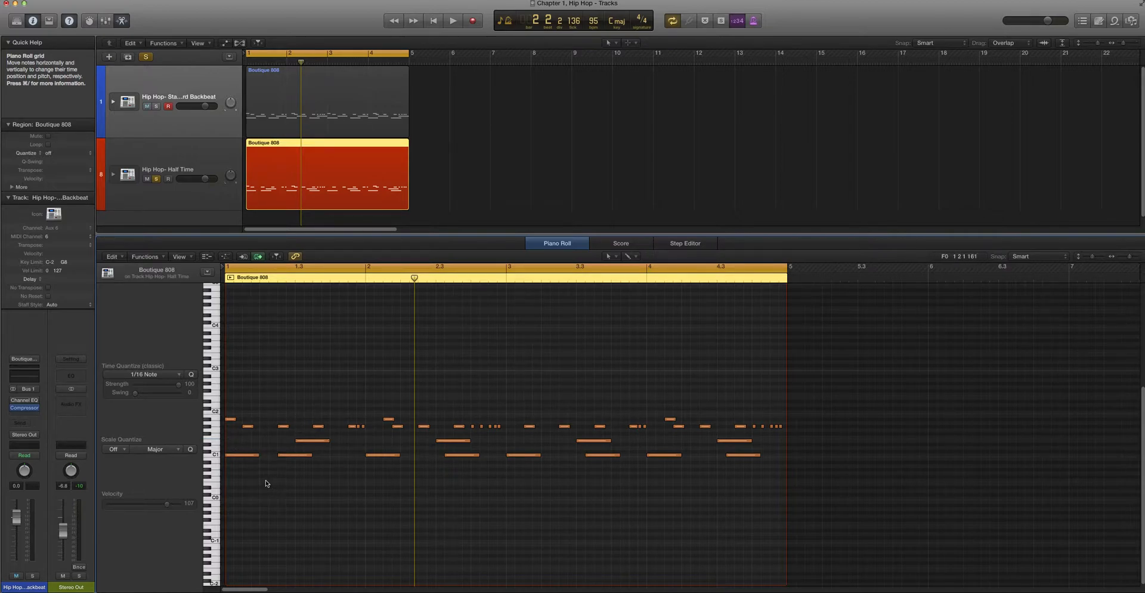
pyautogui.click(308, 441)
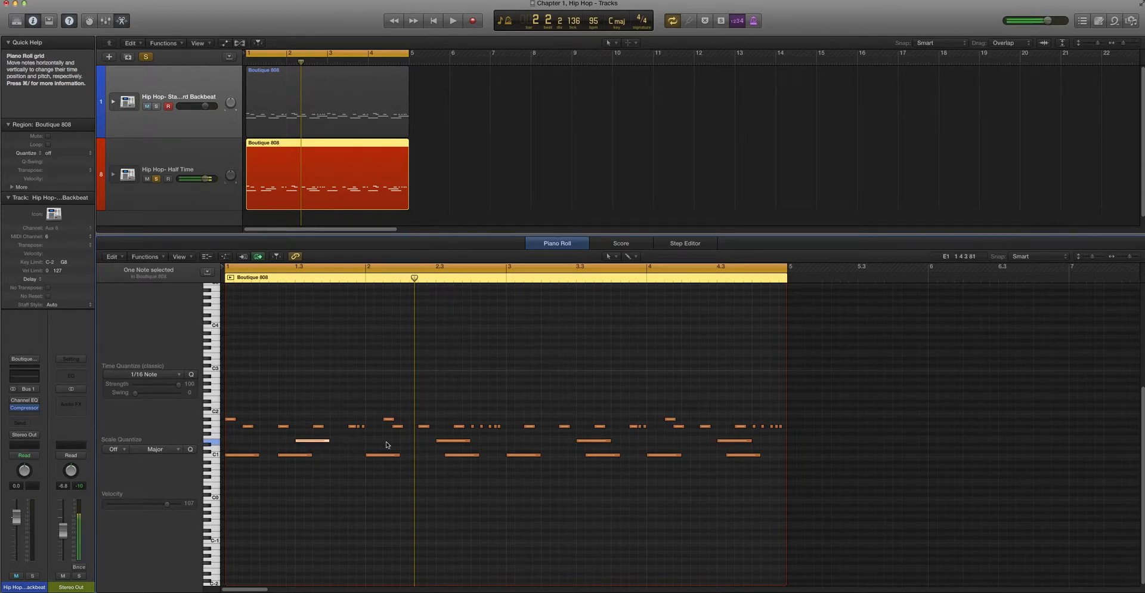
pyautogui.click(409, 442)
pyautogui.click(450, 441)
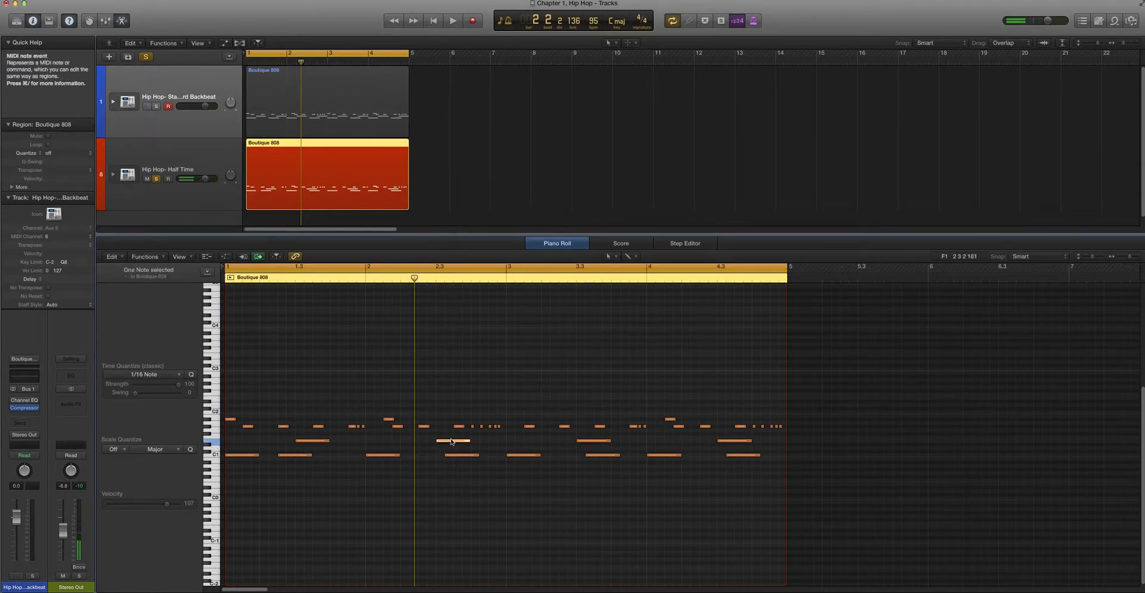
# Audition the kick notes on the first beat of bars 1 to 4
pyautogui.click(310, 483)
pyautogui.click(246, 457)
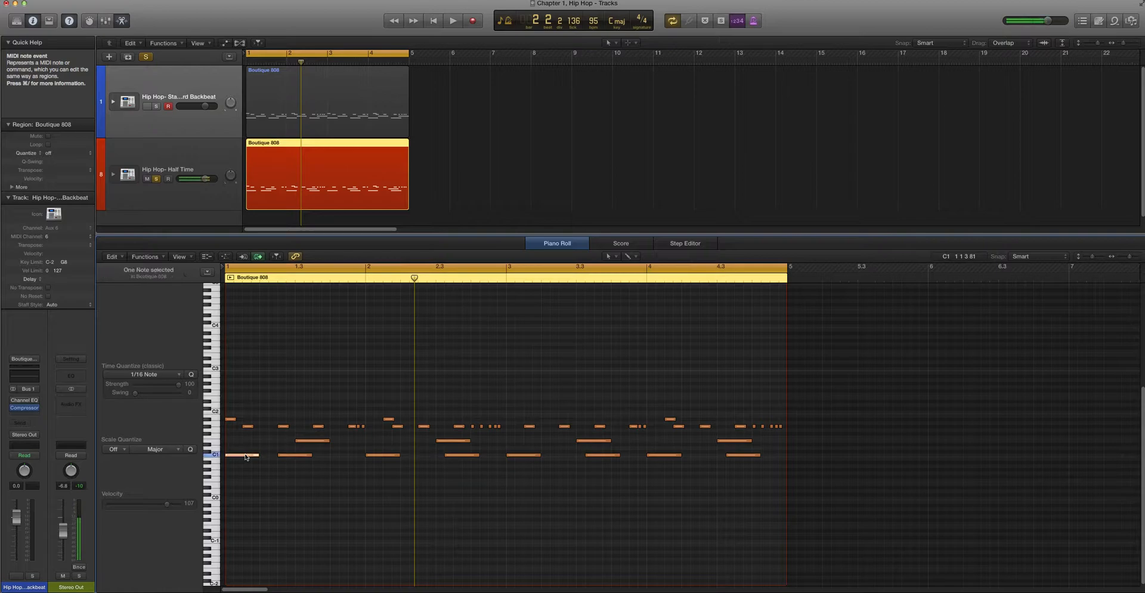
pyautogui.click(389, 455)
pyautogui.click(528, 455)
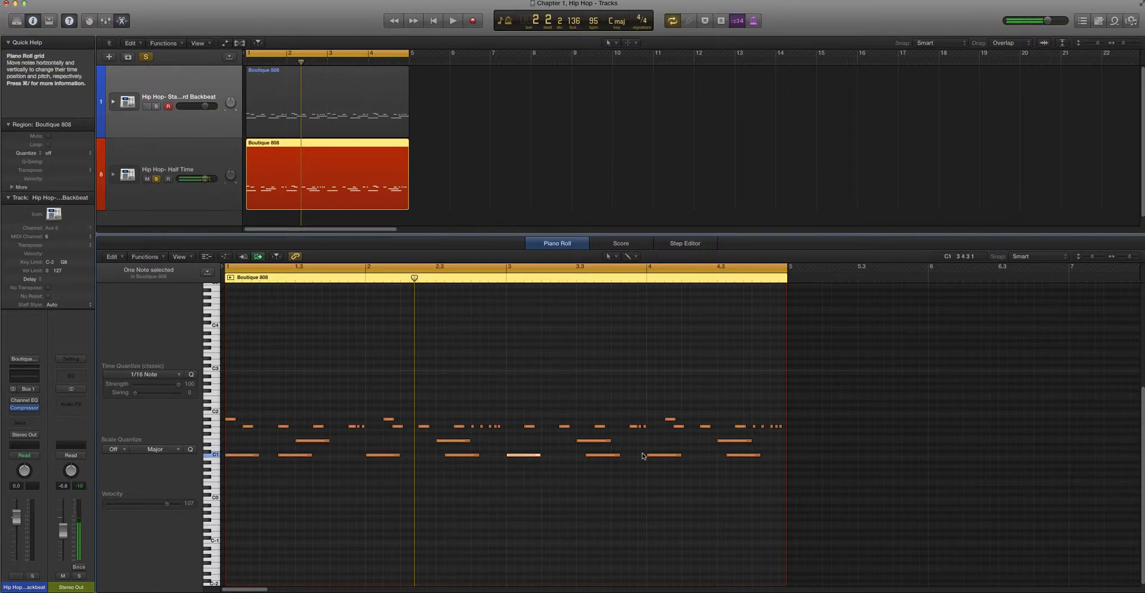
pyautogui.click(669, 456)
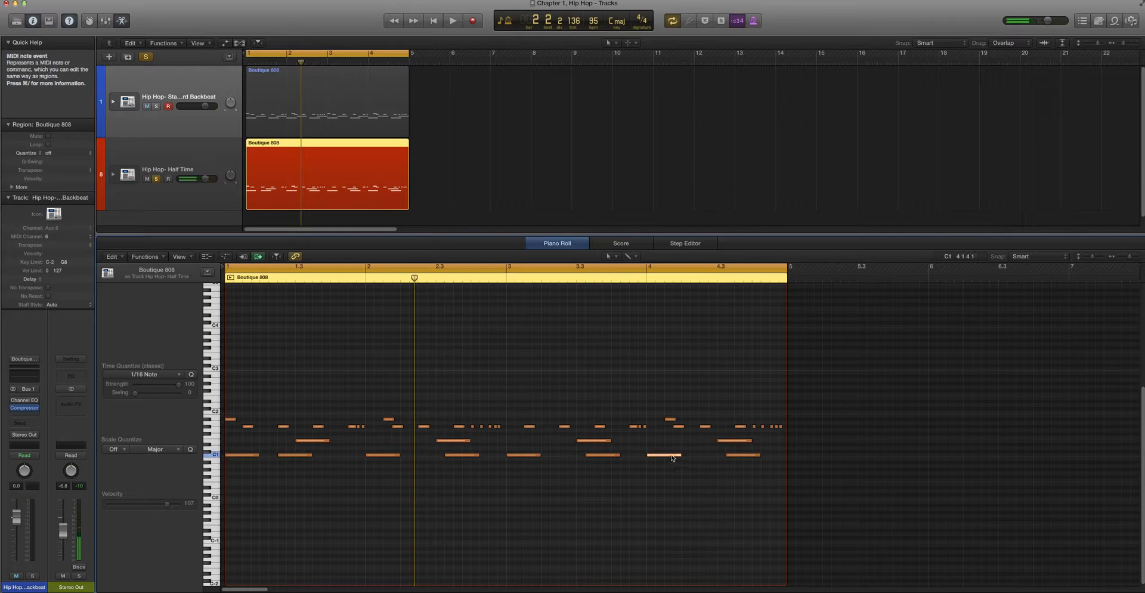
# Audition the second kick note of each of the four bars
pyautogui.click(298, 456)
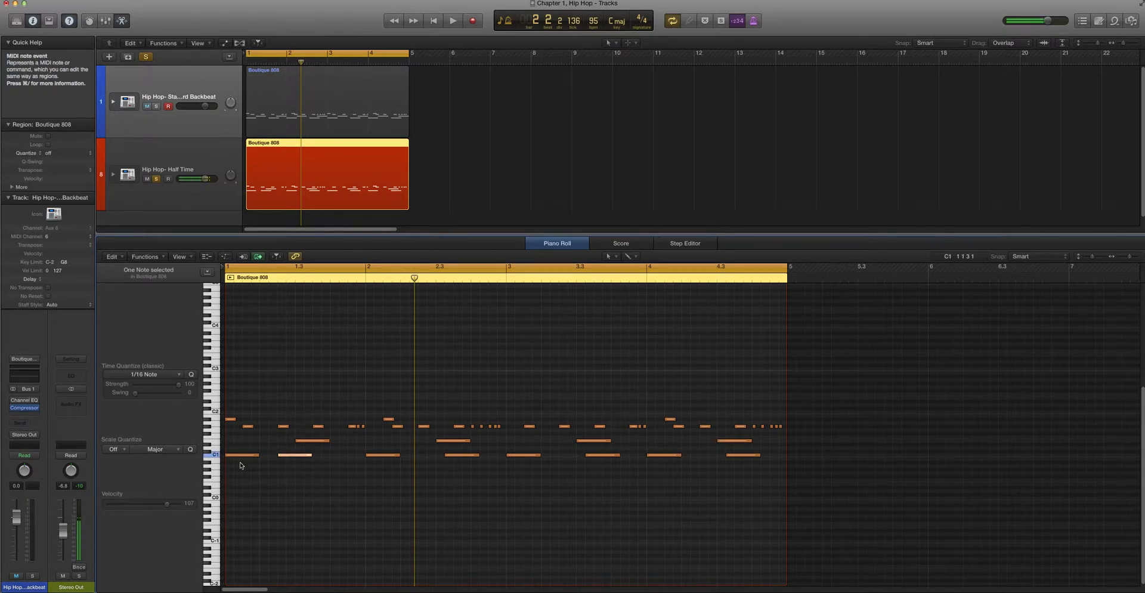
pyautogui.click(461, 459)
pyautogui.click(462, 455)
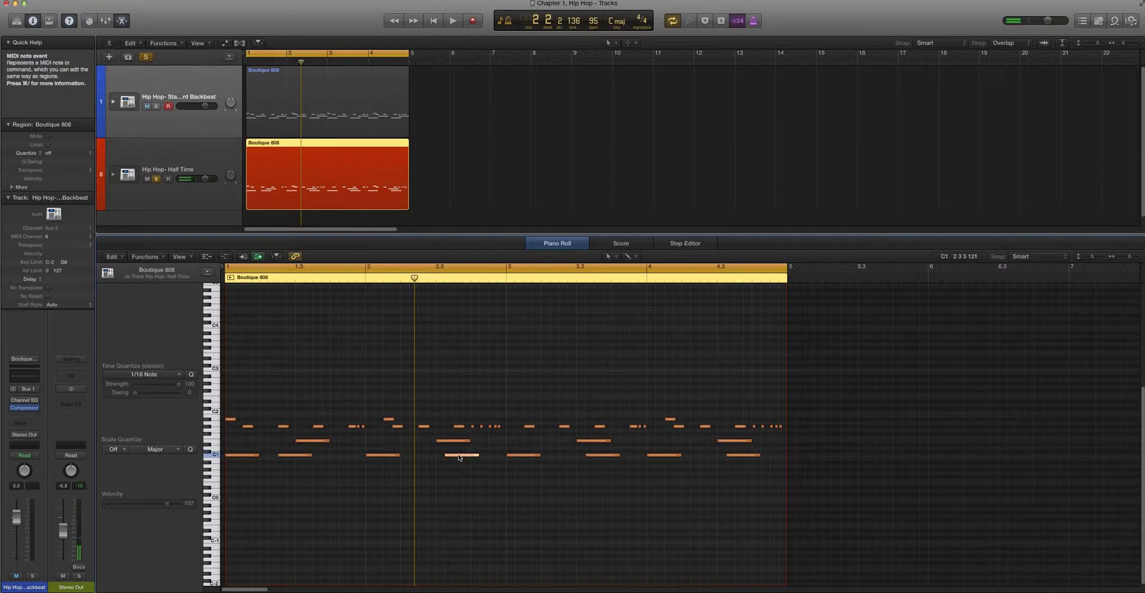
pyautogui.click(603, 455)
pyautogui.click(746, 456)
pyautogui.click(641, 522)
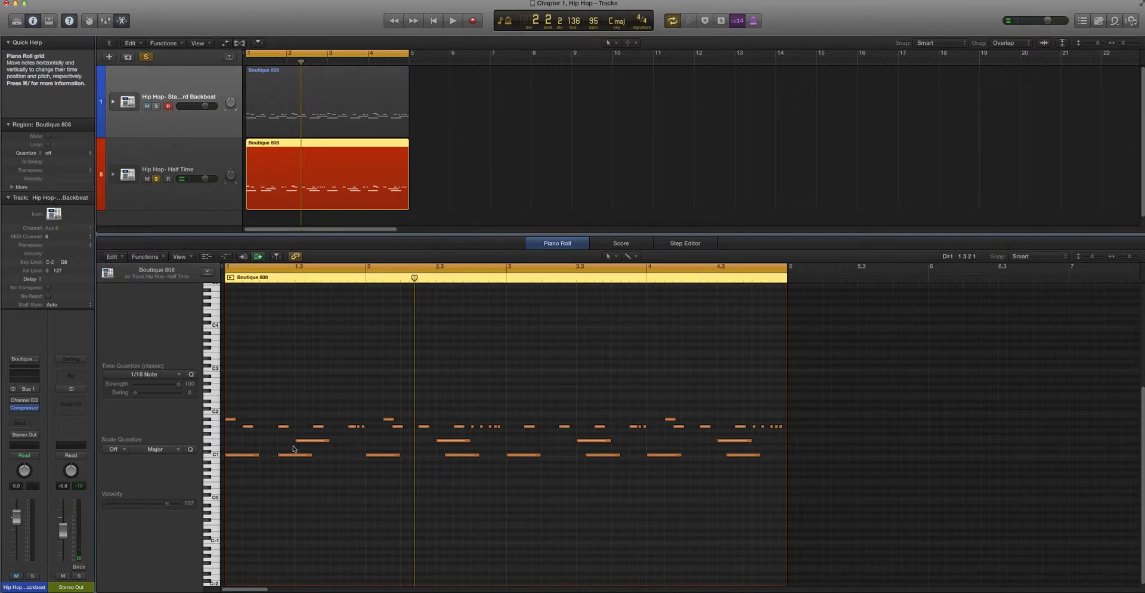
# Audition the open and pedal hi-hat notes of bar 1, and play the pattern back
pyautogui.click(230, 420)
pyautogui.press('Right')
pyautogui.click(229, 419)
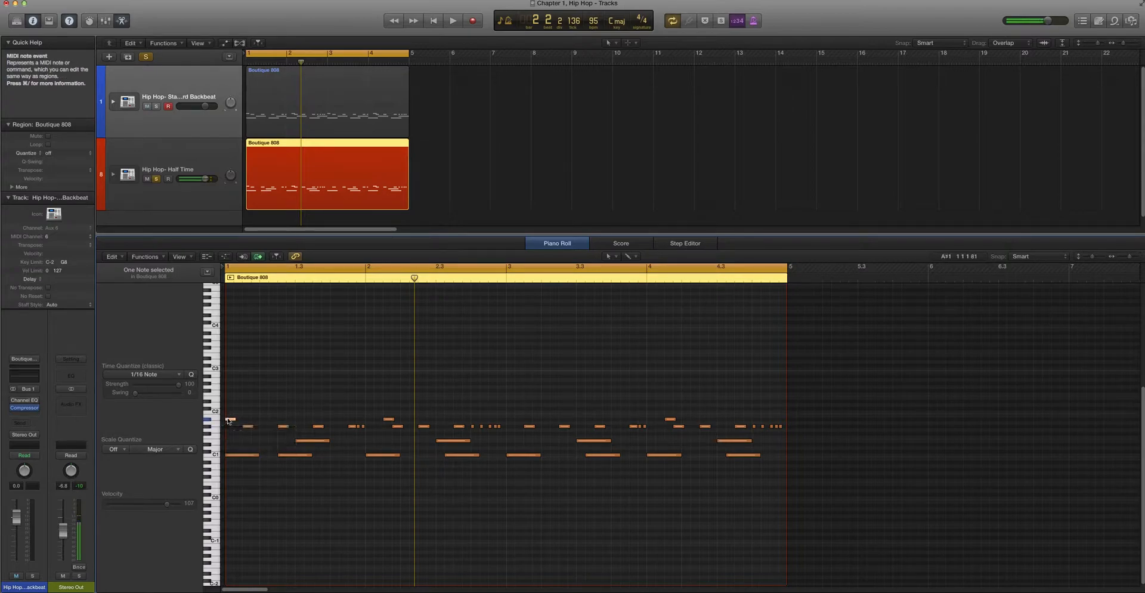
pyautogui.click(250, 427)
pyautogui.click(283, 425)
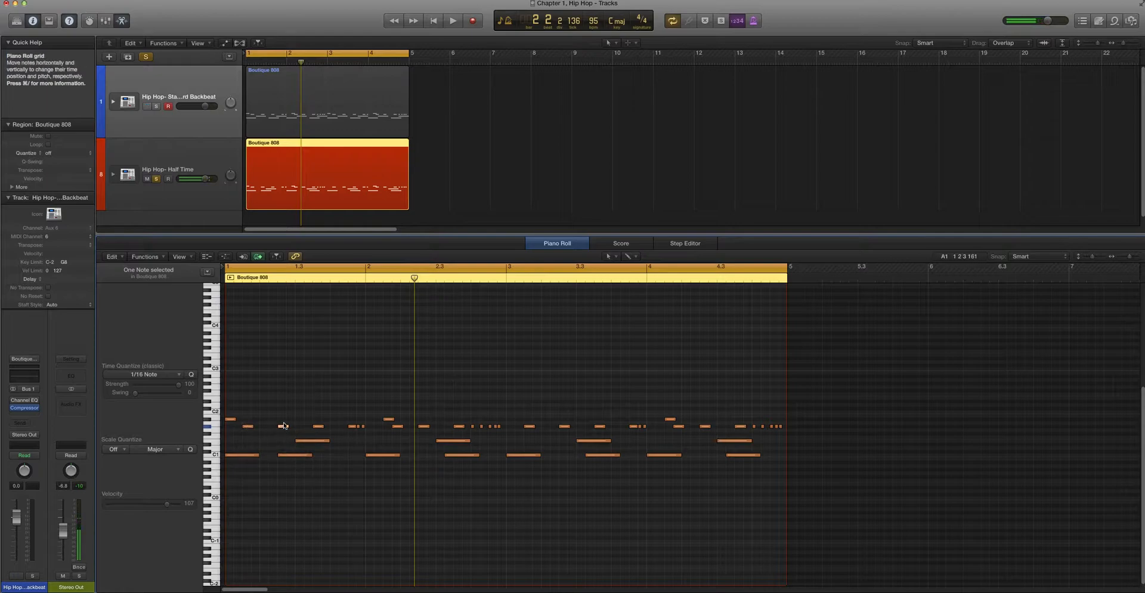
pyautogui.click(319, 427)
pyautogui.click(353, 426)
pyautogui.press('space')
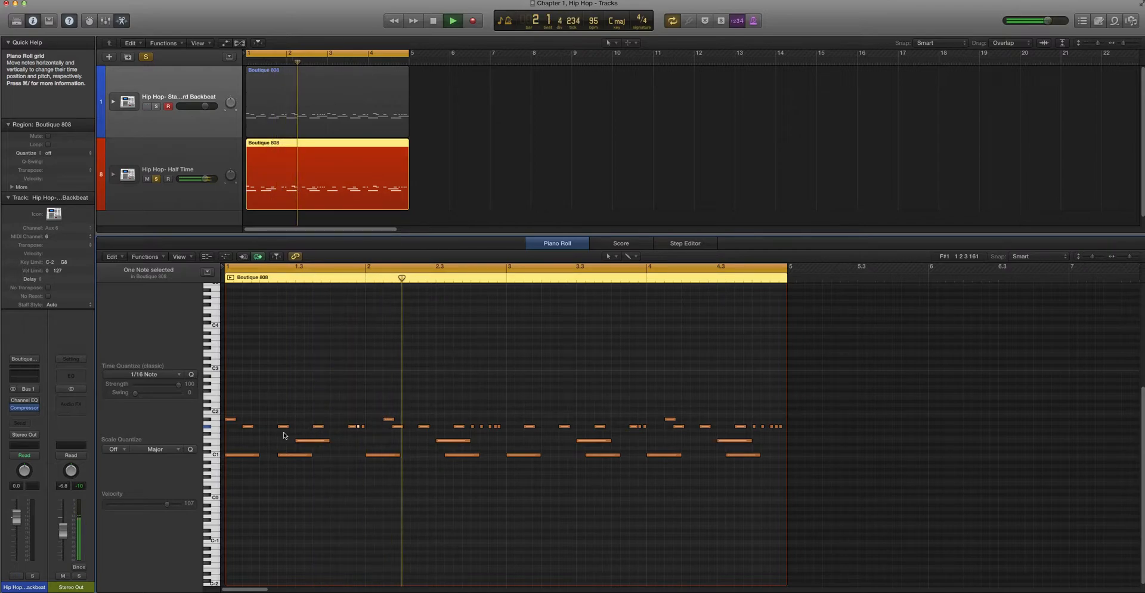
pyautogui.press('space')
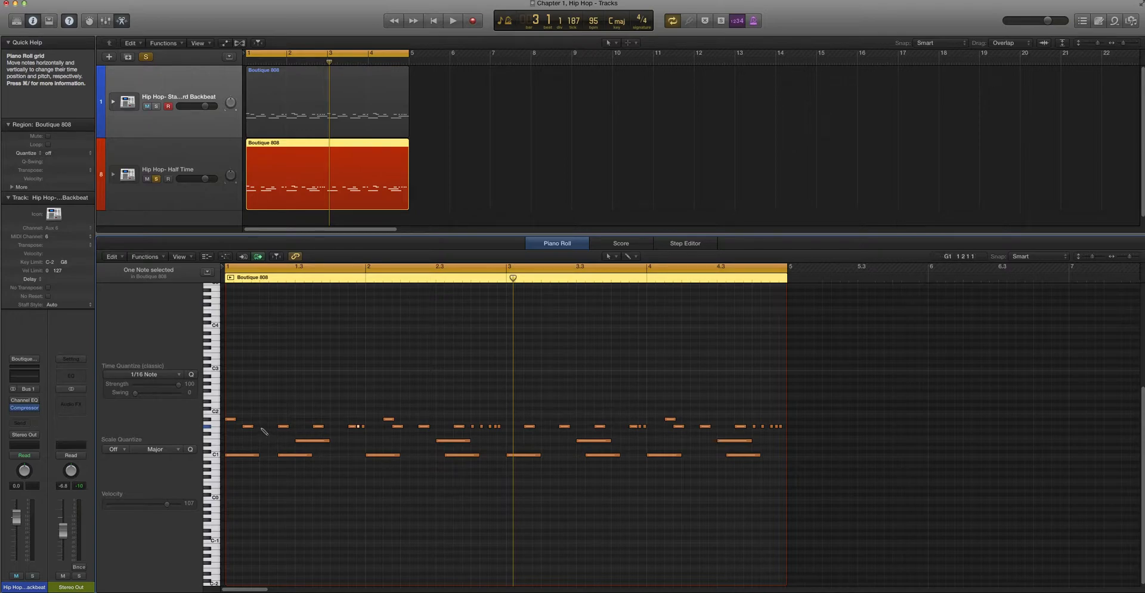
# Add a pedal hi-hat note on beat 2 of bar 1 and audition the hi-hats before it
pyautogui.keyDown('super'); pyautogui.click(262, 427); pyautogui.keyUp('super')
pyautogui.moveTo(263, 427); pyautogui.dragTo(269, 428)
pyautogui.click(249, 426)
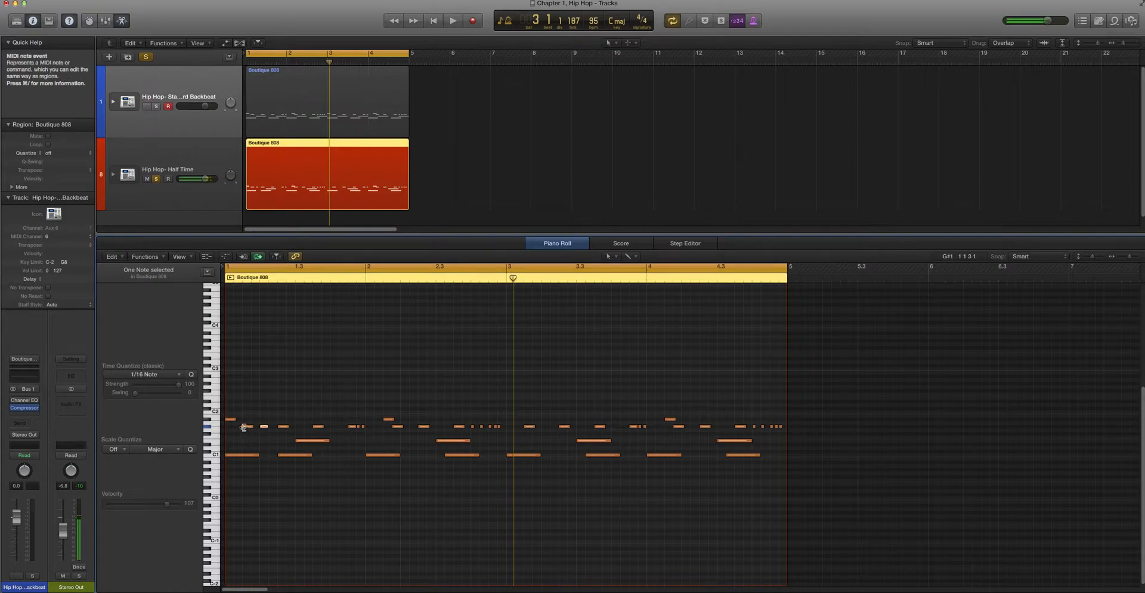
pyautogui.click(231, 419)
pyautogui.click(265, 443)
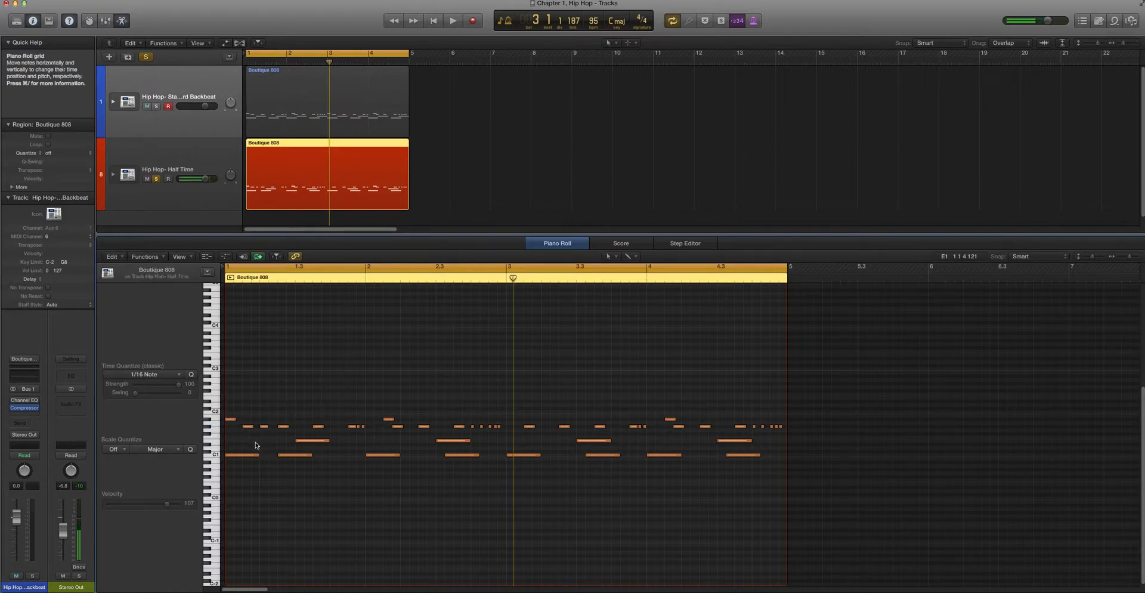
# Add pedal hi-hats on beats 3 and 4 of bar 1 and beat 1 of bar 2, and mute the two short hats ending bar 1
pyautogui.click(335, 427)
pyautogui.click(370, 435)
pyautogui.click(360, 426)
pyautogui.click(370, 438)
pyautogui.moveTo(369, 439); pyautogui.dragTo(356, 424)
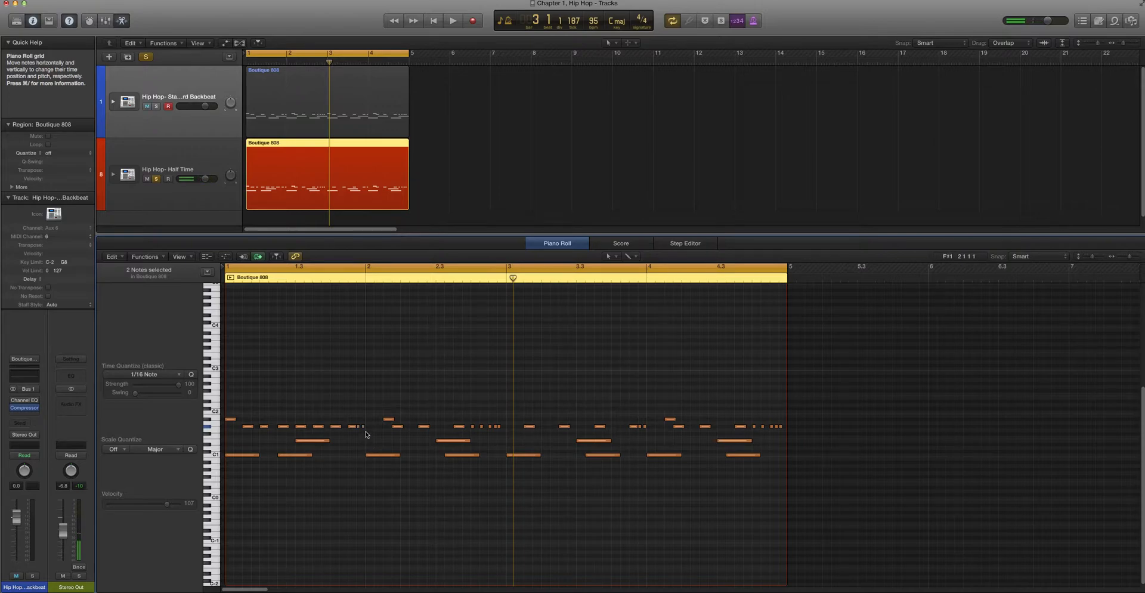
pyautogui.moveTo(369, 427); pyautogui.dragTo(368, 427)
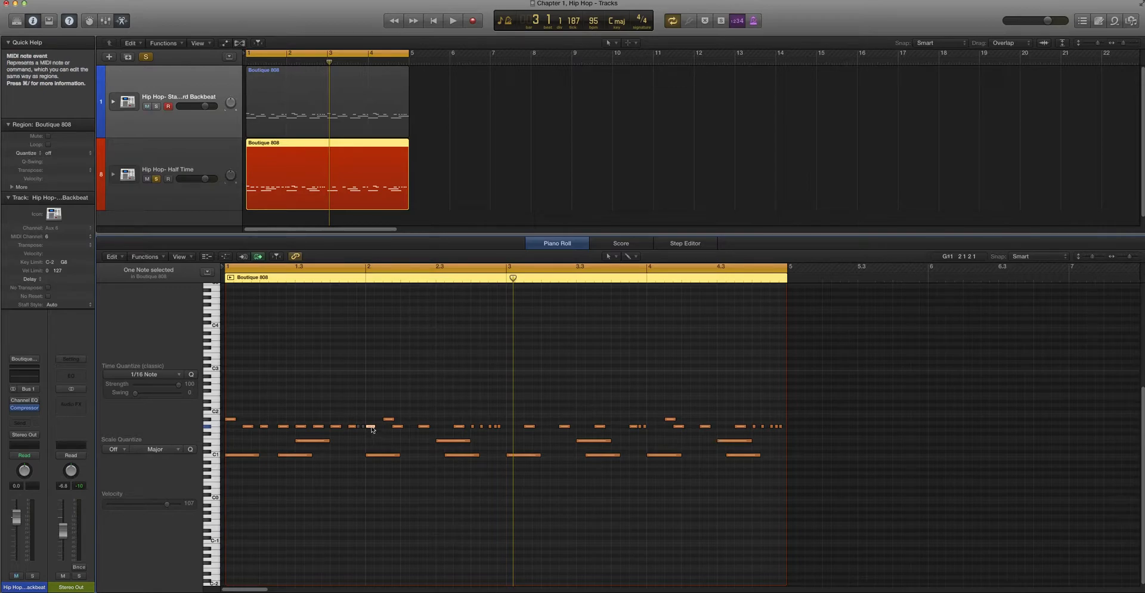
# Mute the short pedal hi-hat roll notes towards the end of bar 2
pyautogui.click(358, 449)
pyautogui.moveTo(493, 439)
pyautogui.mouseDown()
pyautogui.moveTo(501, 425)
pyautogui.moveTo(479, 422)
pyautogui.mouseUp()
pyautogui.hotkey('ctrl', 'm')
pyautogui.hotkey('ctrl', 'm')
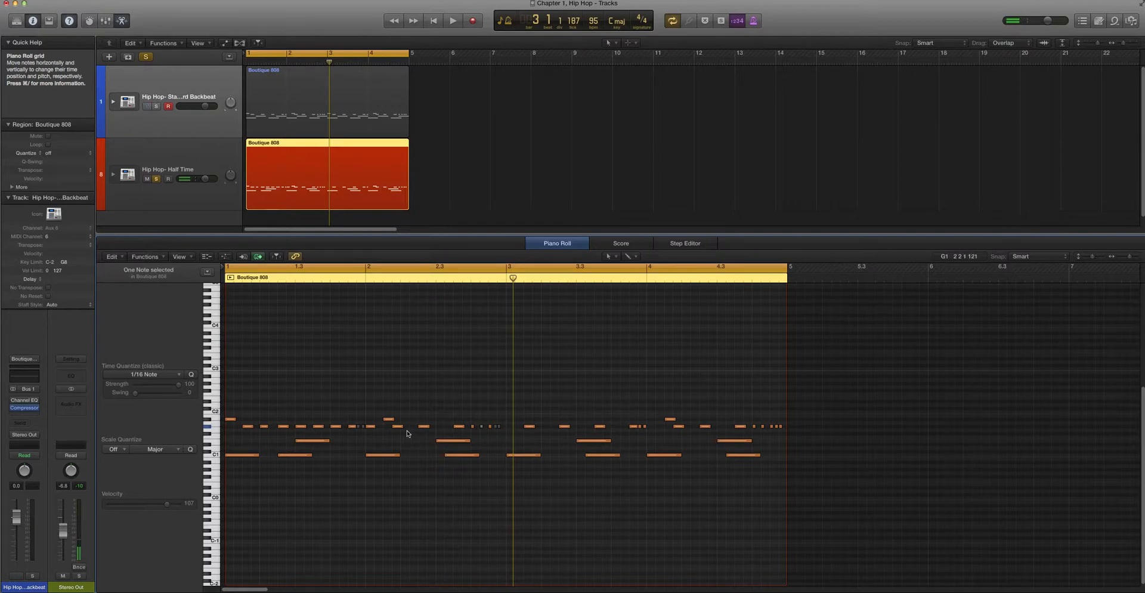
# Mute the pedal hi-hat just before beat 2 of bar 2 and add pedal hi-hats on beats 2 and 3
pyautogui.click(398, 427)
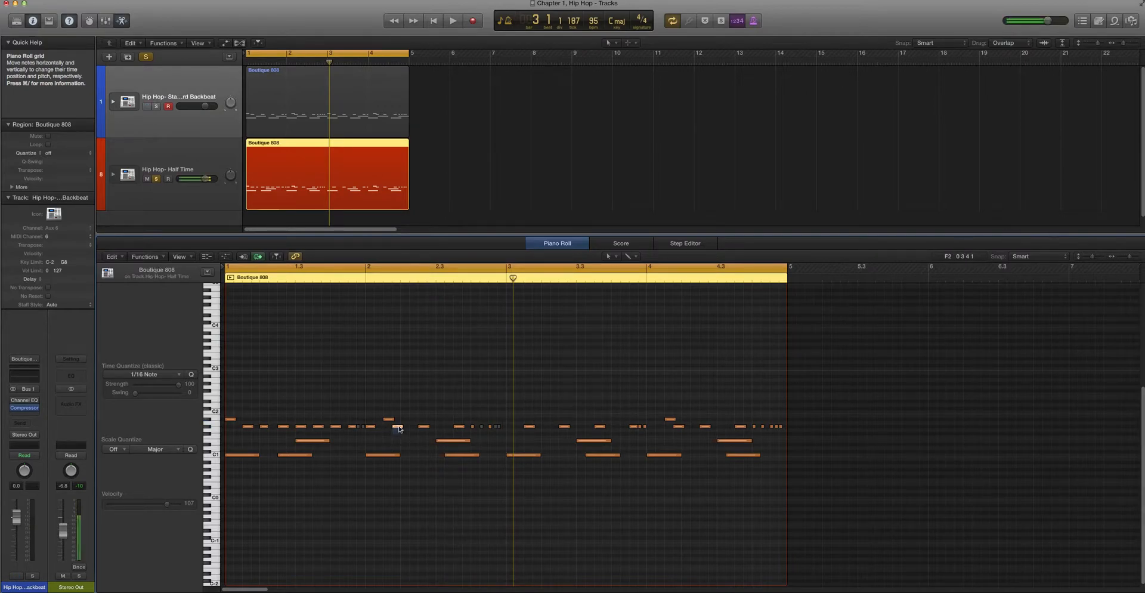
pyautogui.hotkey('ctrl', 'm')
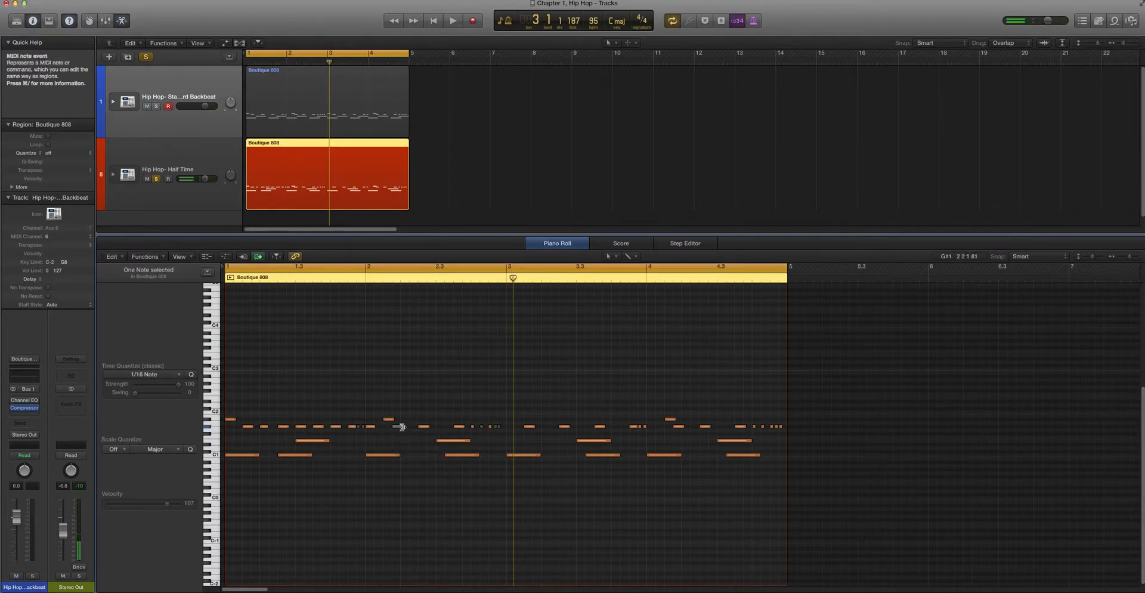
pyautogui.click(441, 426)
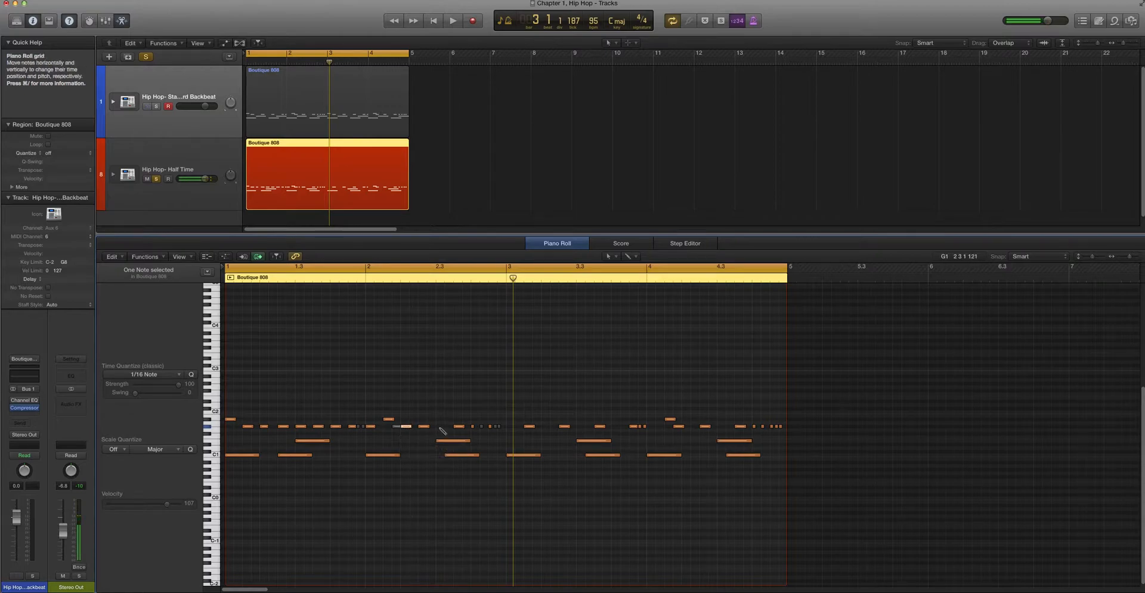
# Add pedal hi-hat notes on all four beats of bar 3
pyautogui.click(512, 426)
pyautogui.click(546, 426)
pyautogui.click(581, 426)
pyautogui.keyDown('super'); pyautogui.click(618, 427); pyautogui.keyUp('super')
# Mute the short pedal hi-hats ending bar 3 and add pedal hi-hats on beats 1 and 2 of bar 4
pyautogui.click(646, 428)
pyautogui.click(646, 428)
pyautogui.moveTo(647, 430); pyautogui.dragTo(638, 425)
pyautogui.click(650, 427)
pyautogui.click(680, 427)
pyautogui.moveTo(682, 428); pyautogui.dragTo(691, 428)
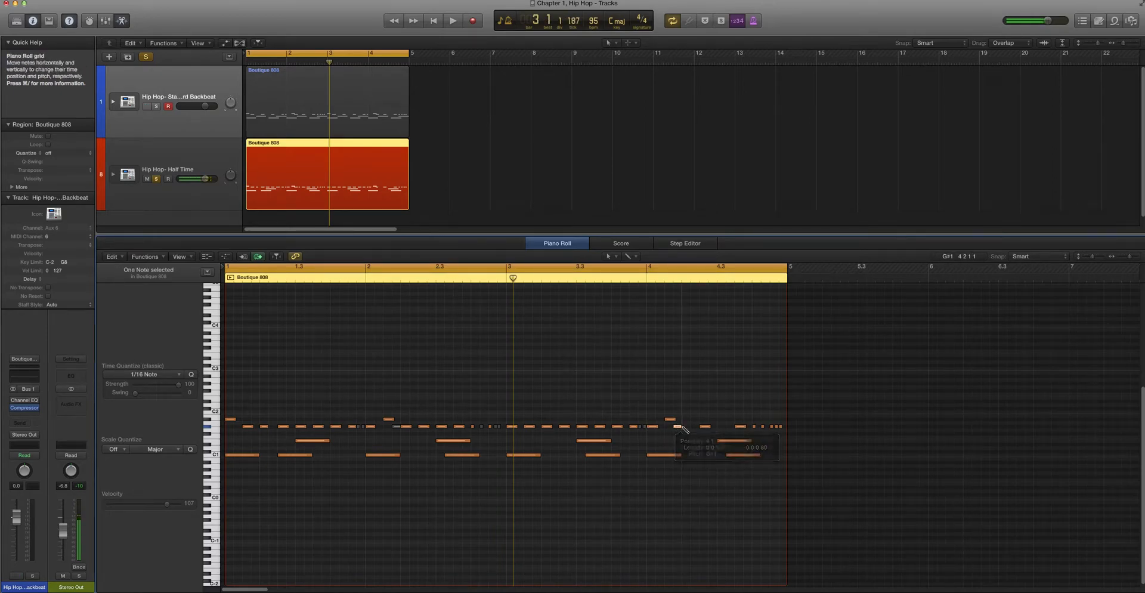
# Mute the short pedal hi-hats at the end of bar 4 and play the four-bar pattern back
pyautogui.click(687, 451)
pyautogui.scroll(-5, 687, 452)
pyautogui.scroll(3, 687, 452)
pyautogui.scroll(5, 688, 451)
pyautogui.scroll(-3, 688, 452)
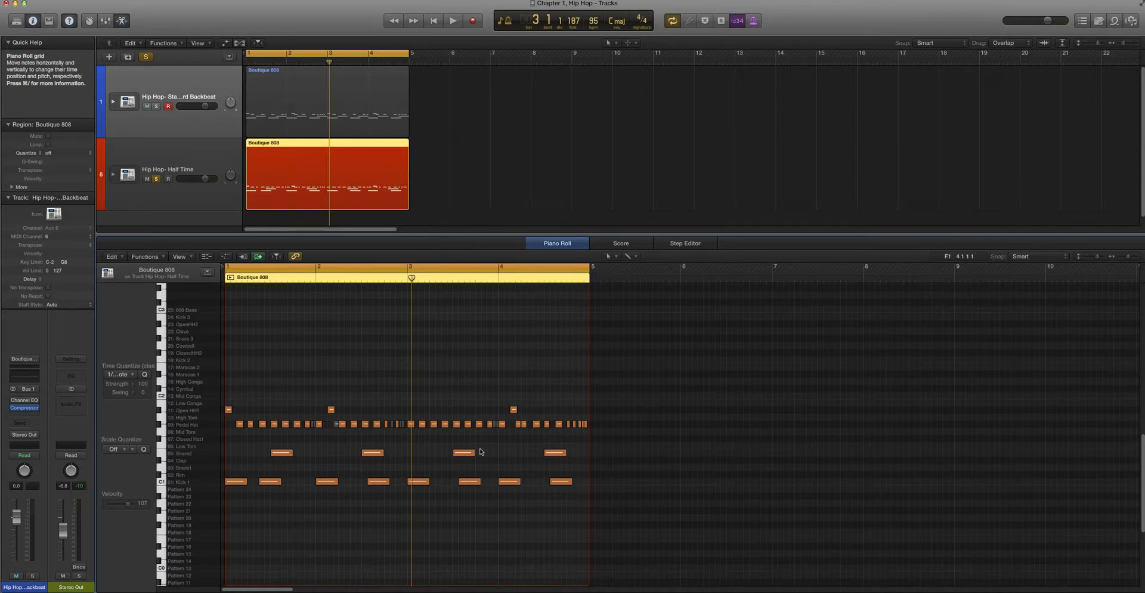
pyautogui.hscroll(1, 503, 442)
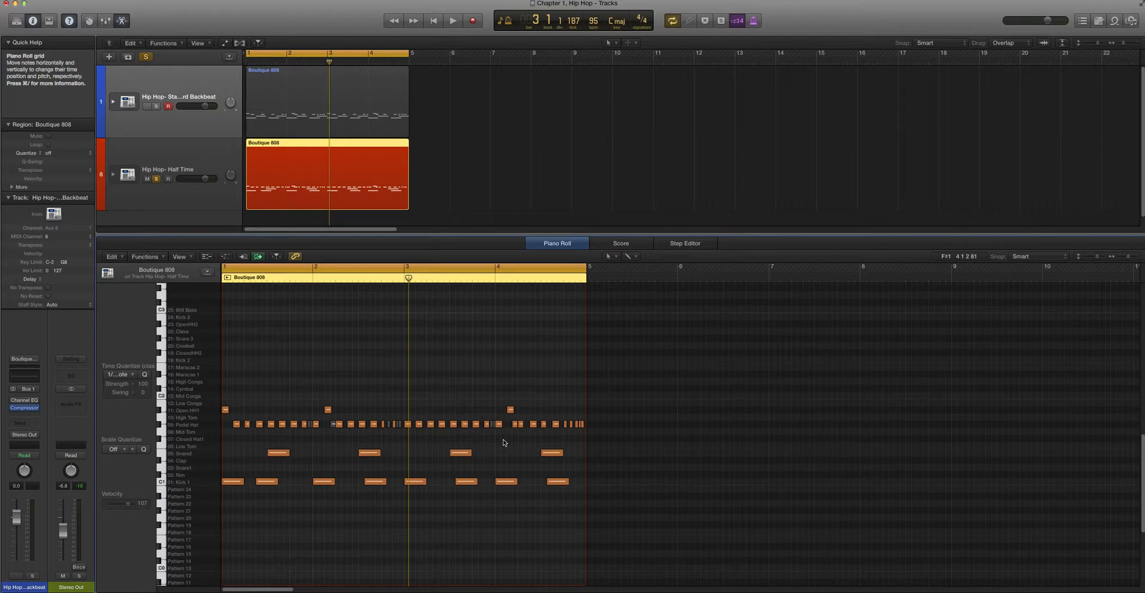
pyautogui.click(573, 426)
pyautogui.keyDown('shift'); pyautogui.click(583, 424); pyautogui.keyUp('shift')
pyautogui.click(516, 383)
pyautogui.press('space')
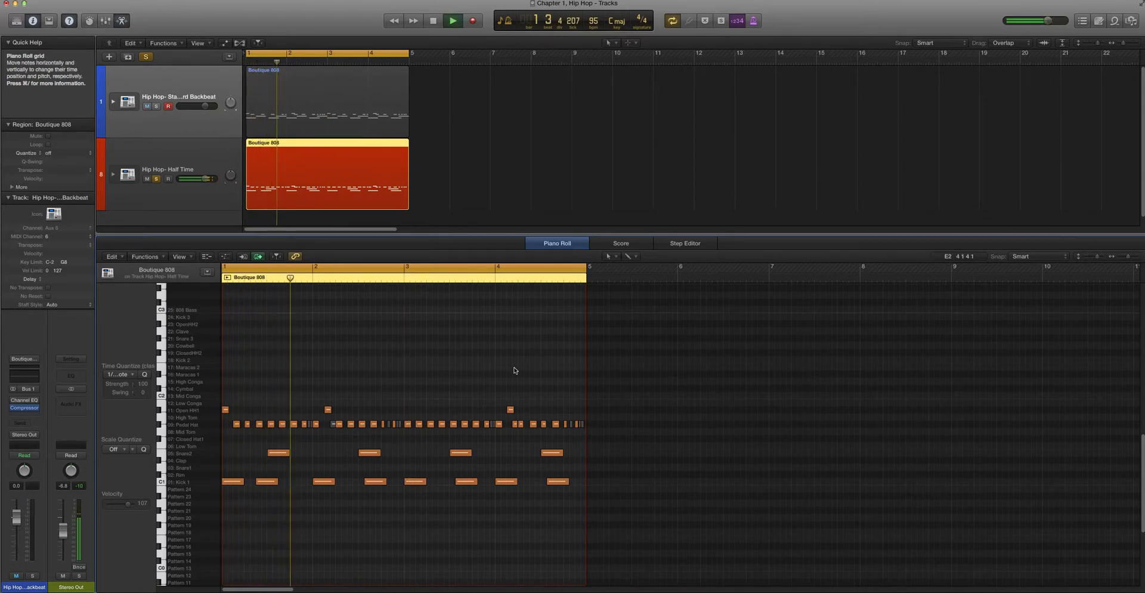
pyautogui.scroll(1, 505, 385)
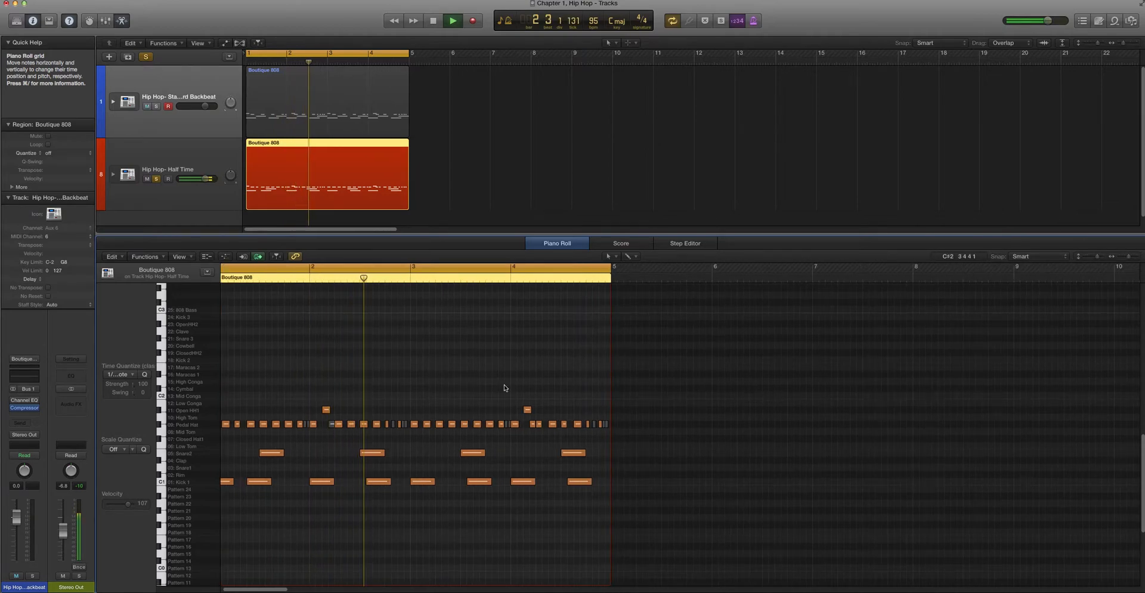
pyautogui.scroll(1, 505, 386)
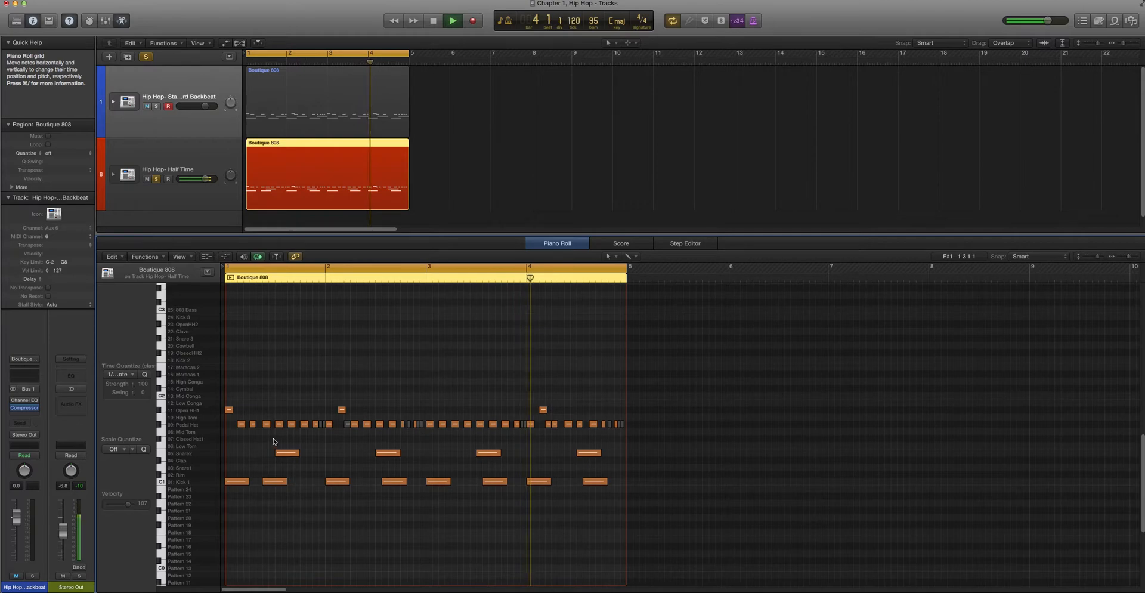
# Mute two pedal hi-hats in bar 1, one in bar 2 and two in bar 3 during playback, and stop the loop
pyautogui.click(253, 423)
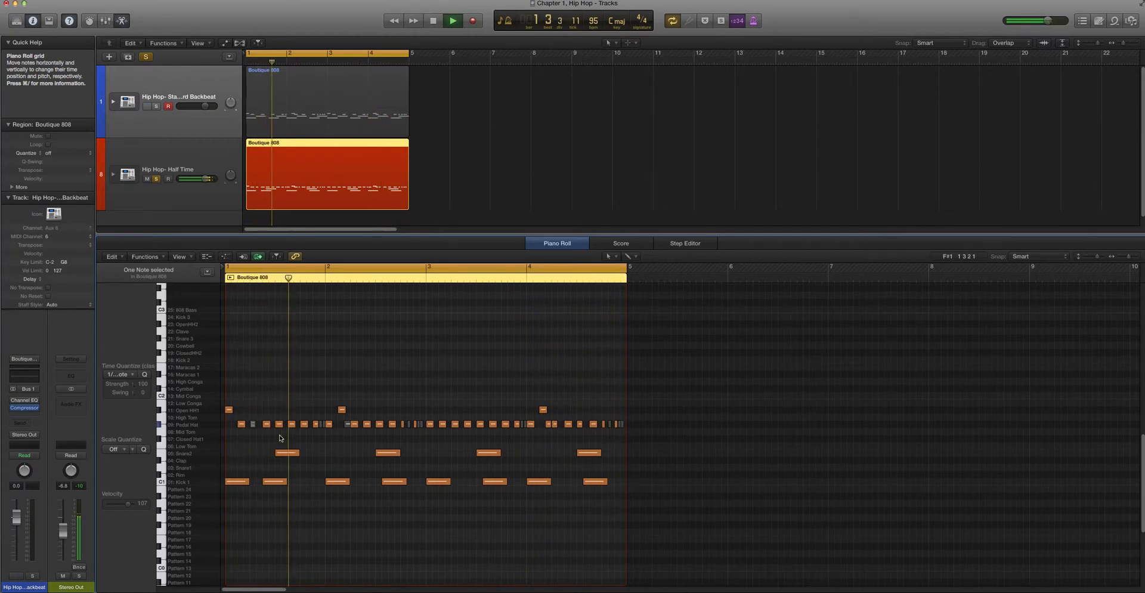
pyautogui.hotkey('ctrl', 'm')
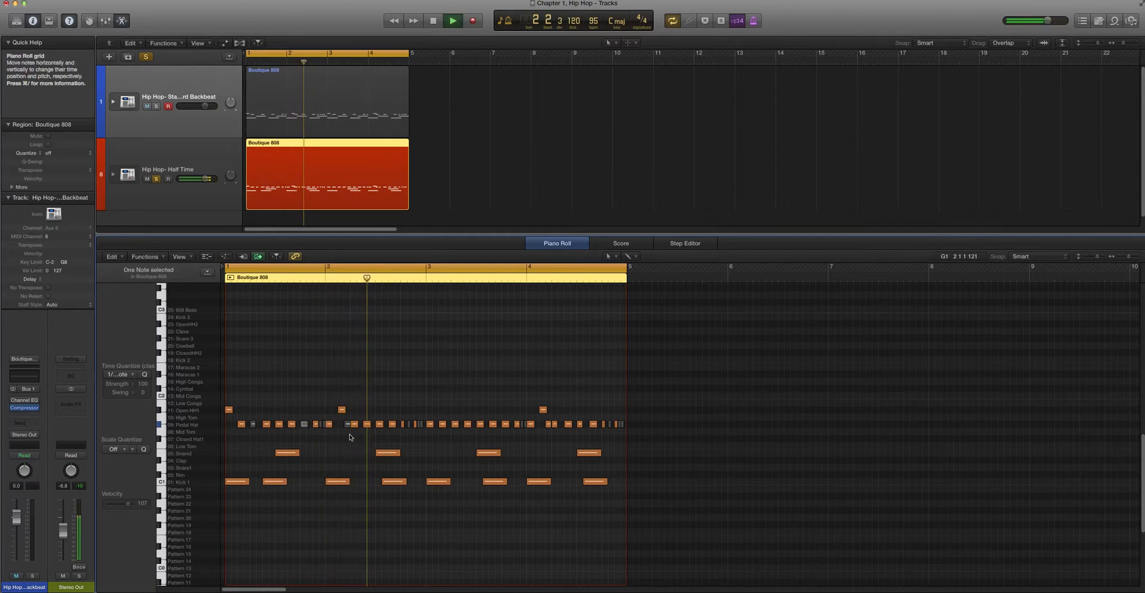
pyautogui.click(367, 424)
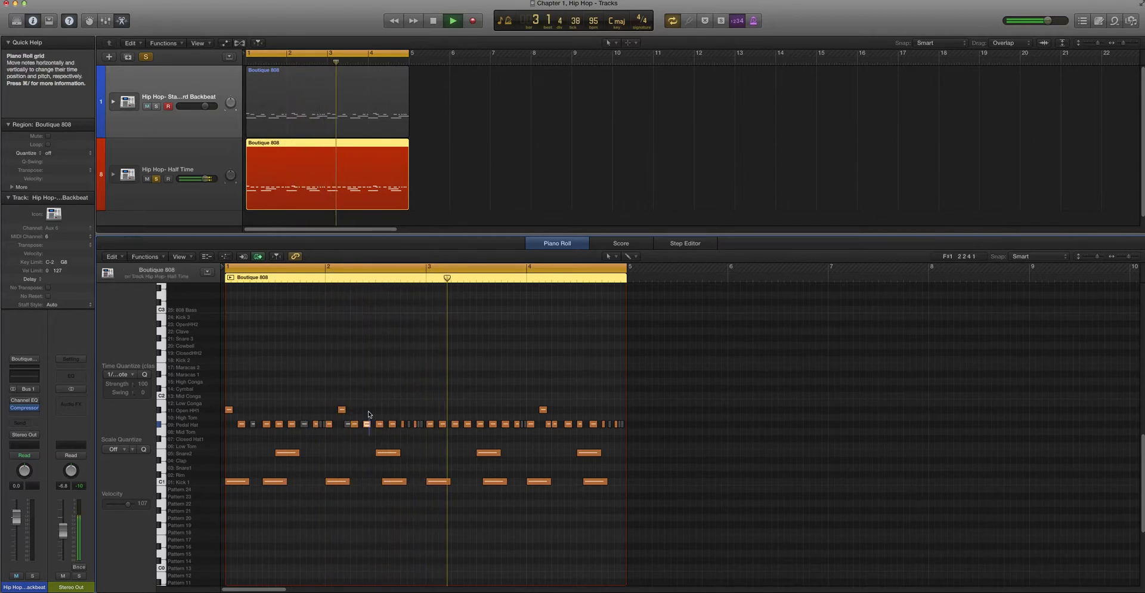
pyautogui.hotkey('ctrl', 'm')
pyautogui.click(455, 424)
pyautogui.hotkey('ctrl', 'm')
pyautogui.click(492, 424)
pyautogui.hotkey('ctrl', 'm')
pyautogui.press('space')
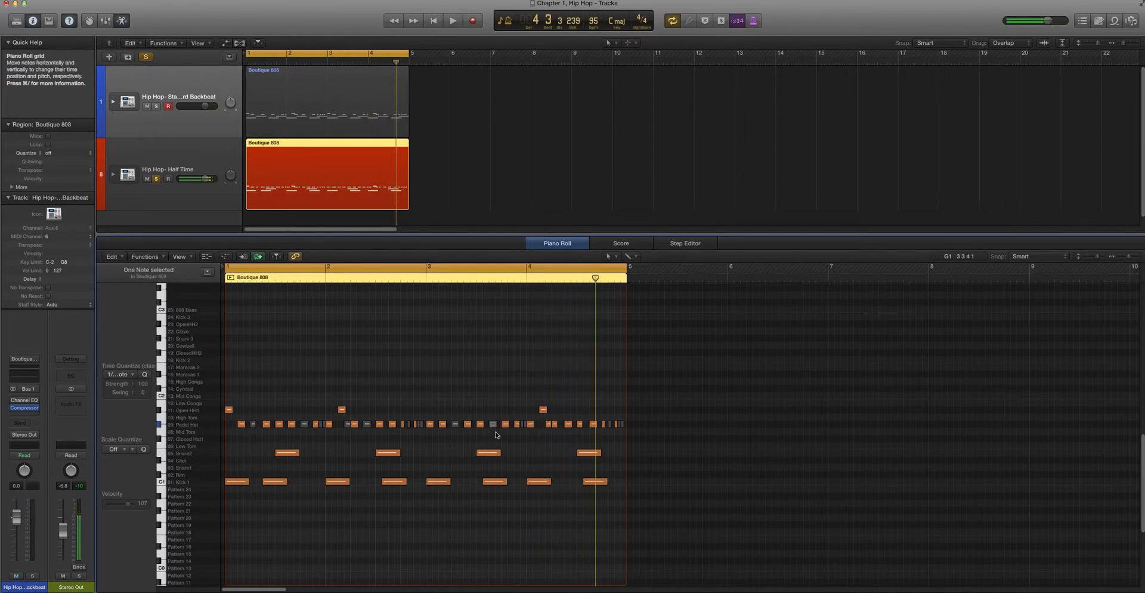
# Audition the open hi-hat and the first pedal hi-hat at the start of bar 1
pyautogui.click(231, 411)
pyautogui.click(236, 426)
pyautogui.click(241, 425)
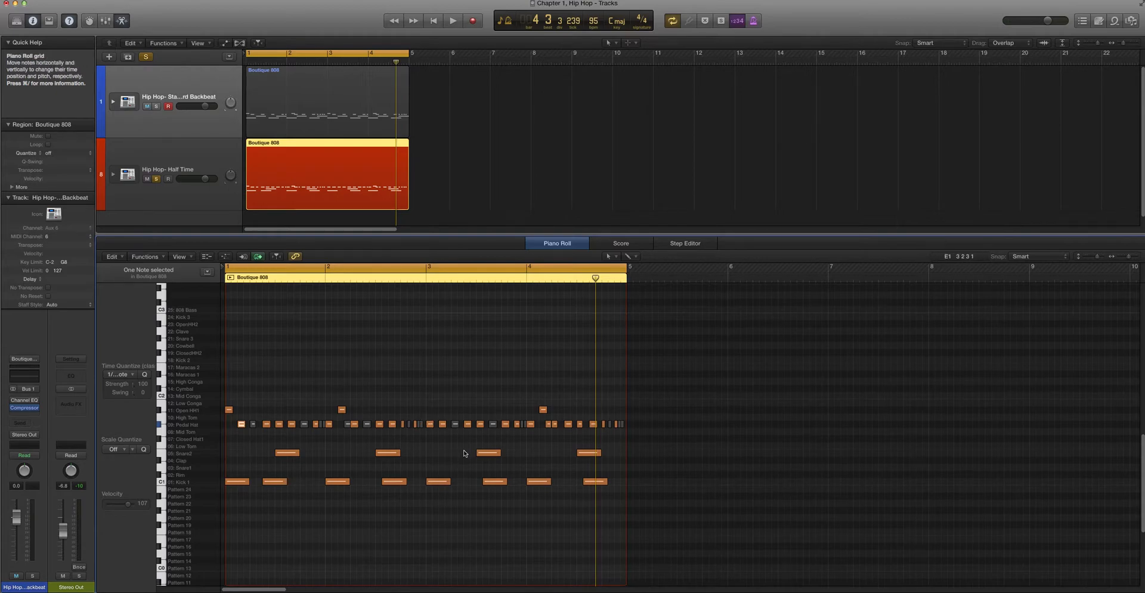
# Audition a pedal hi-hat at the start of bar 3 and another in bar 1, and play the pattern back
pyautogui.click(430, 424)
pyautogui.click(440, 435)
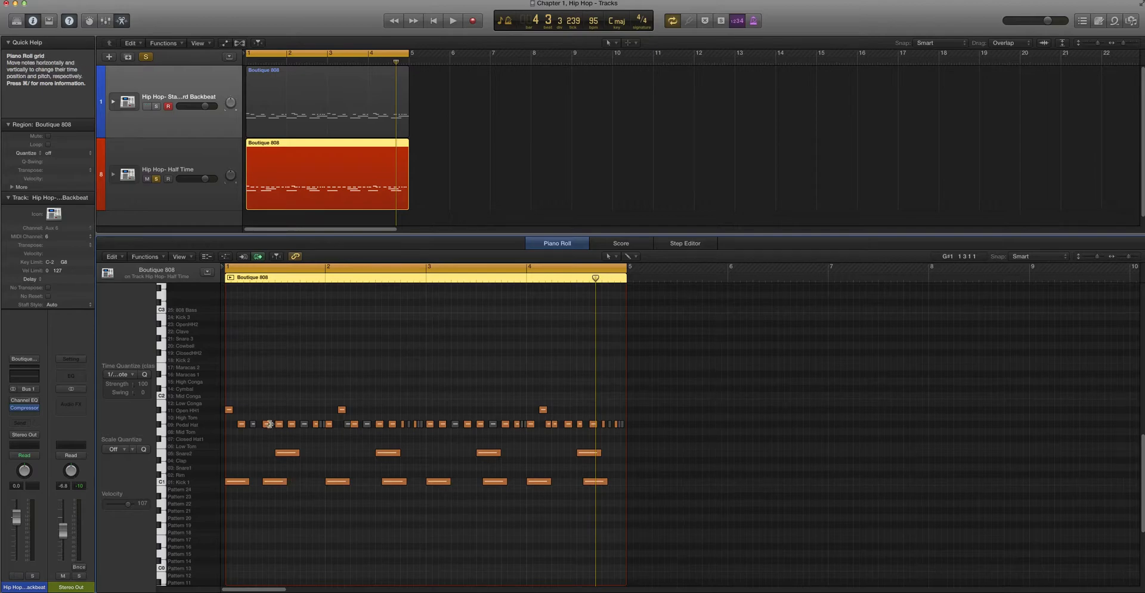
pyautogui.click(290, 424)
pyautogui.press('space')
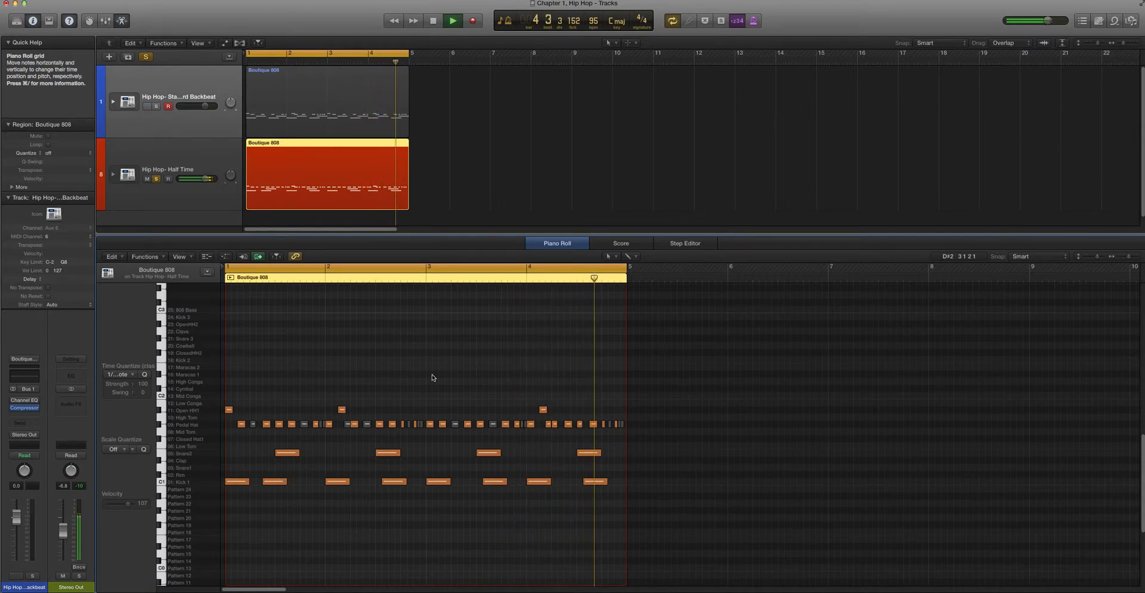
pyautogui.press('space')
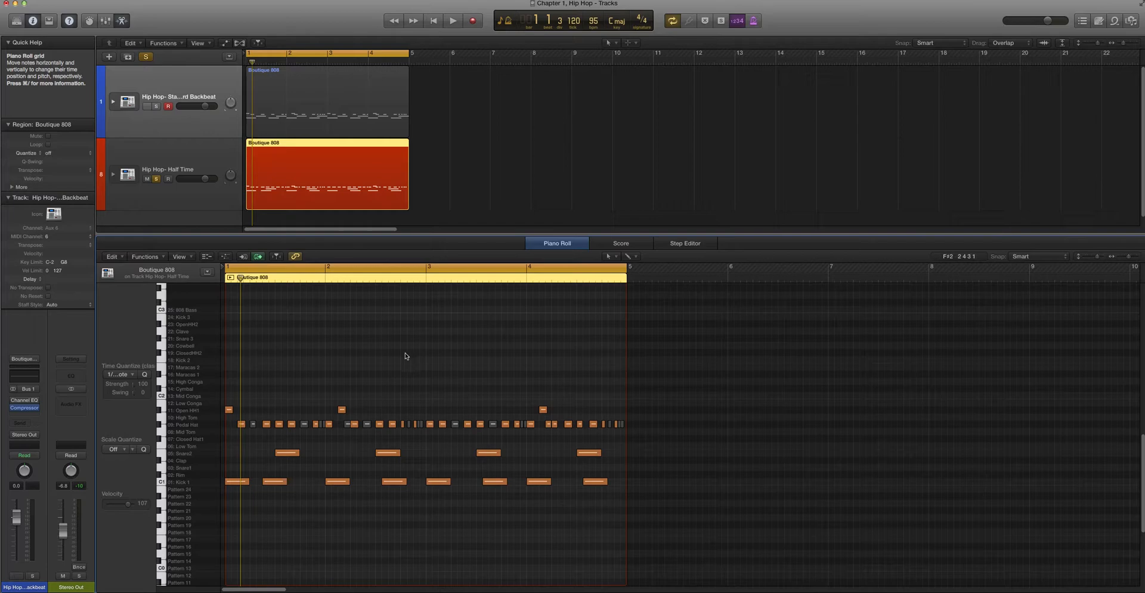
# Unmute the short pedal hi-hats at the ends of bars 1, 2 and 3
pyautogui.click(321, 426)
pyautogui.keyDown('shift'); pyautogui.click(323, 427); pyautogui.keyUp('shift')
pyautogui.hotkey('ctrl', 'm')
pyautogui.click(357, 438)
pyautogui.click(404, 424)
pyautogui.keyDown('shift'); pyautogui.click(525, 426); pyautogui.keyUp('shift')
pyautogui.hotkey('ctrl', 'm')
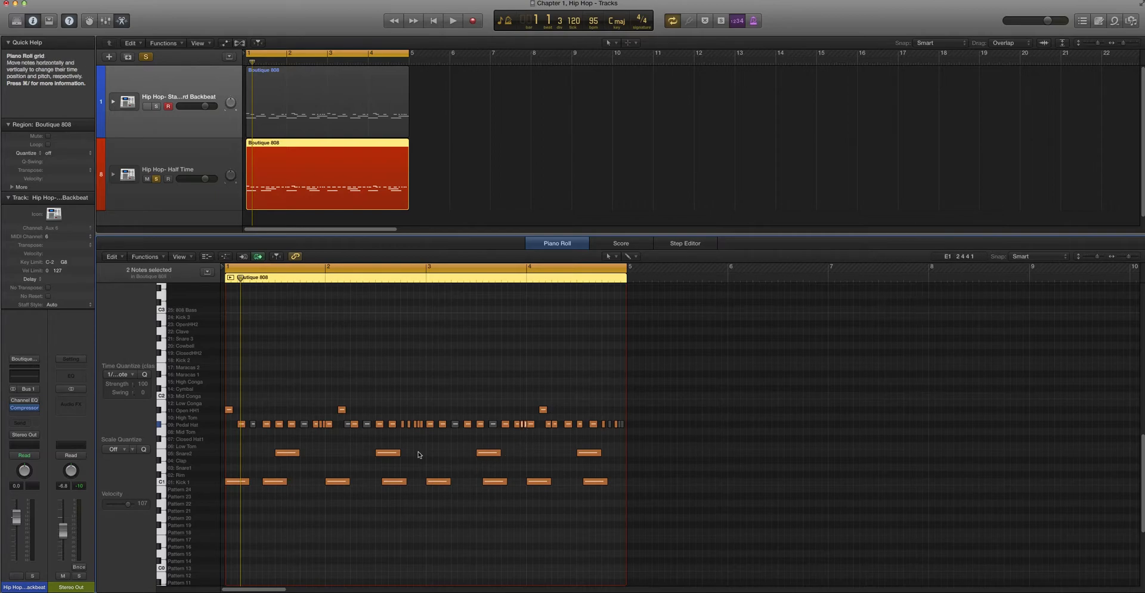
# Shorten the two short pedal hi-hats just before bar 2 and shift the second one slightly earlier
pyautogui.press('super+Right')
pyautogui.press('super+Right')
pyautogui.hscroll(2, 419, 454)
pyautogui.press('super+Right')
pyautogui.press('super+Right')
pyautogui.press('super+Right')
pyautogui.hscroll(5, 418, 454)
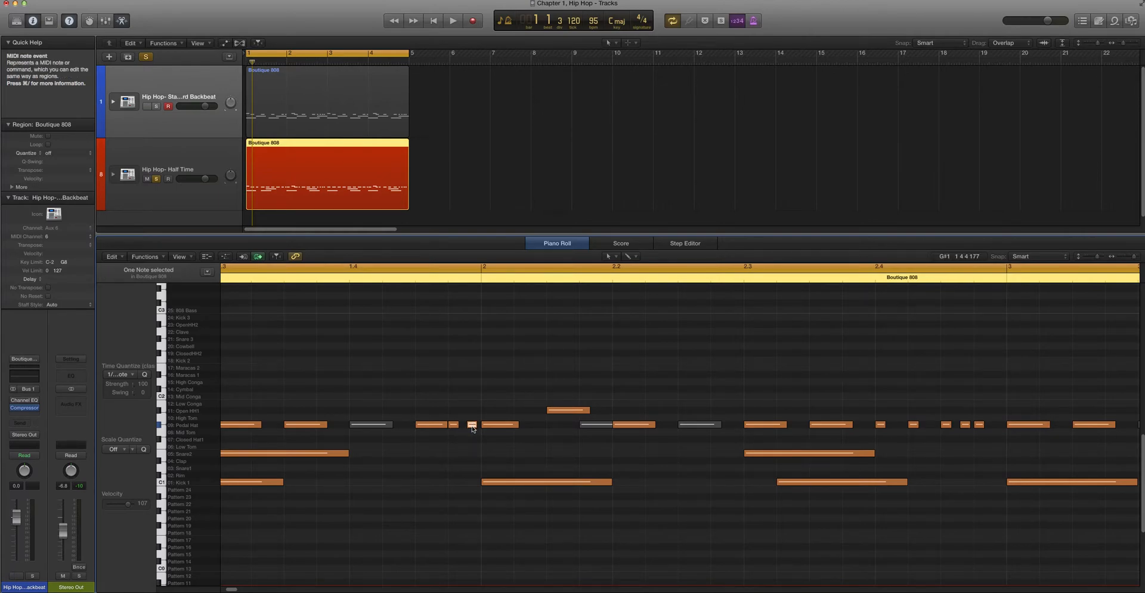
pyautogui.moveTo(458, 424)
pyautogui.mouseDown()
pyautogui.moveTo(480, 426)
pyautogui.moveTo(453, 428)
pyautogui.moveTo(471, 429)
pyautogui.mouseUp()
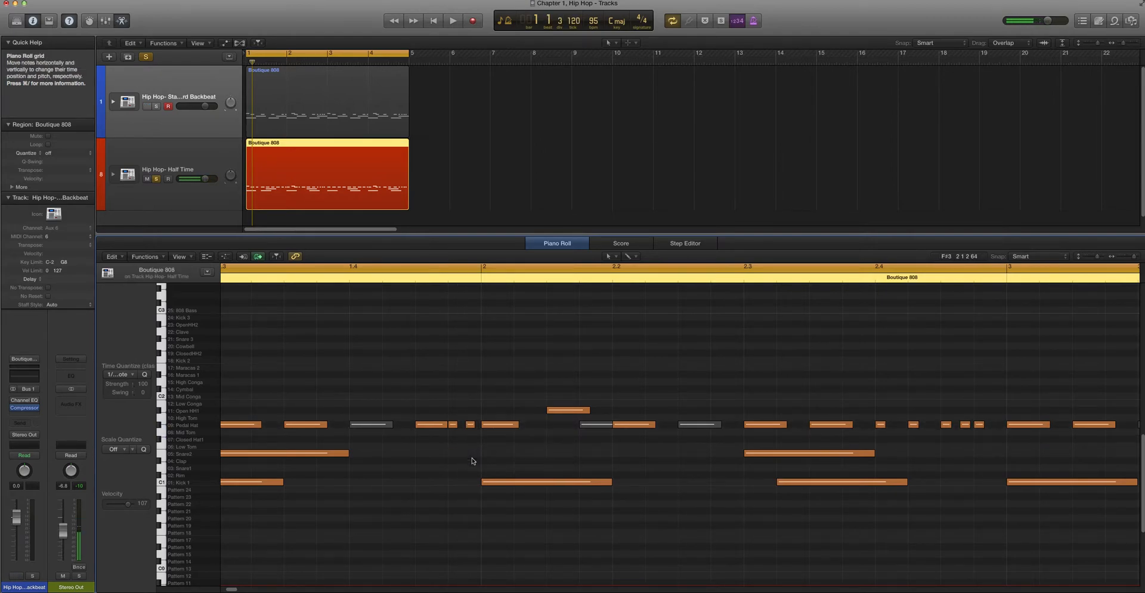
pyautogui.keyDown('shift'); pyautogui.click(453, 425); pyautogui.keyUp('shift')
pyautogui.moveTo(457, 425); pyautogui.dragTo(466, 427)
pyautogui.click(453, 428)
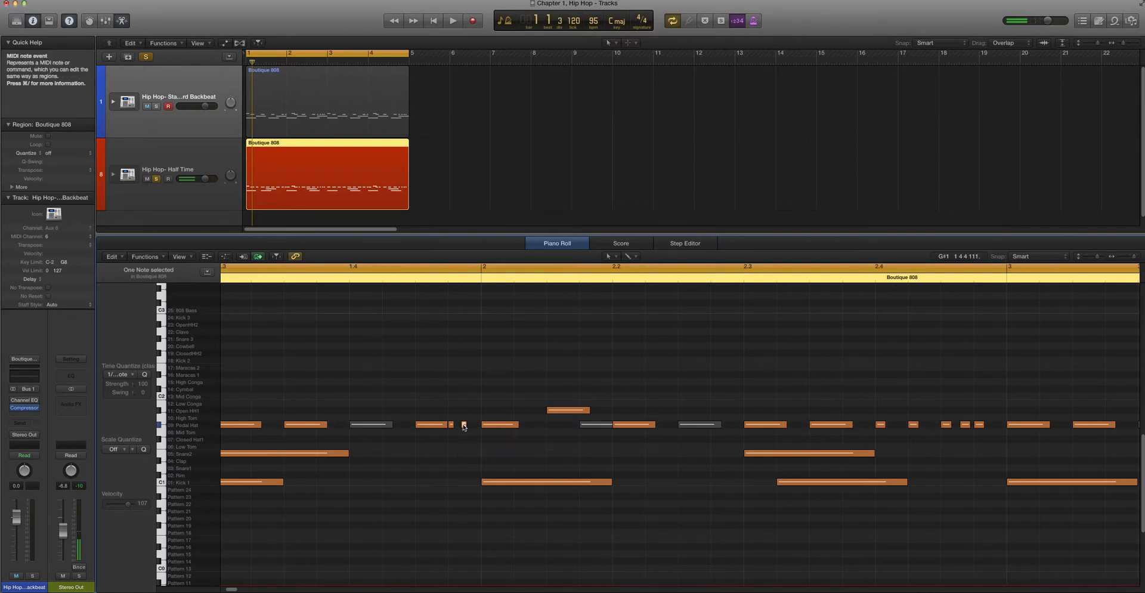
# Copy the second short pedal hi-hat closer to bar 2, making a three-hit roll at the end of bar 1
pyautogui.rightClick(463, 426)
pyautogui.click(459, 424)
pyautogui.moveTo(464, 427); pyautogui.dragTo(474, 427)
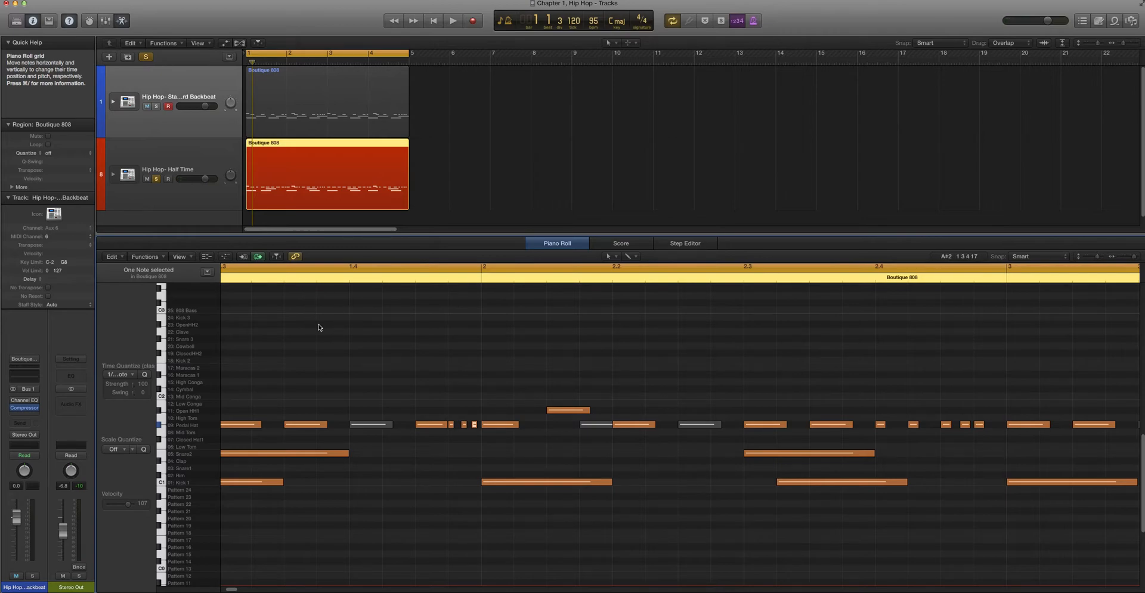
# Play the pattern from the start several times to hear the short pedal hi-hat roll leading into bar 2
pyautogui.press('space')
pyautogui.press('b')
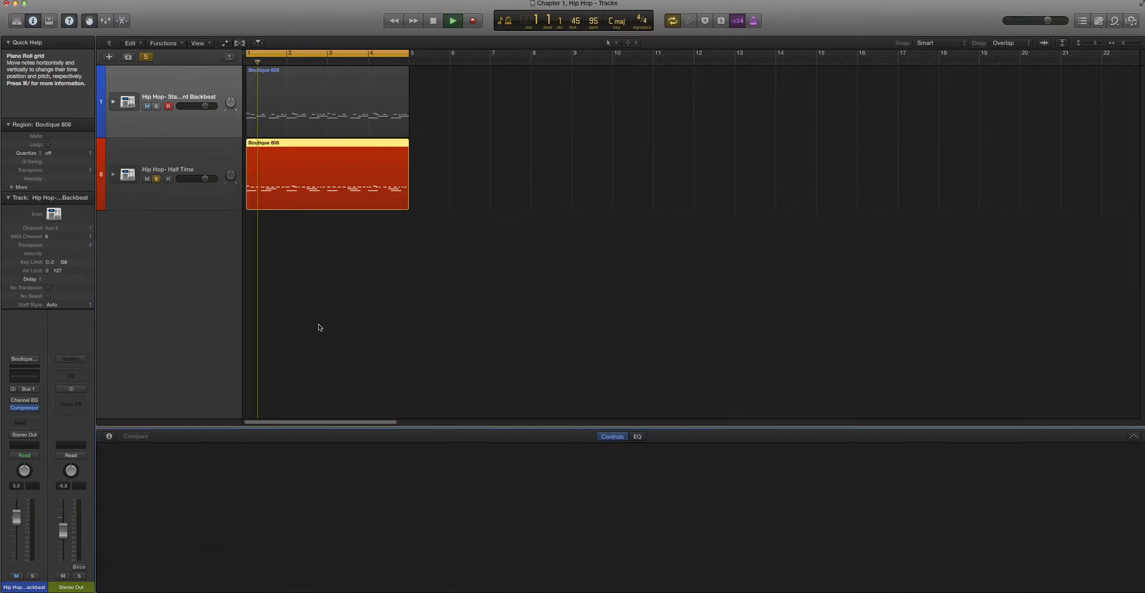
pyautogui.press('p')
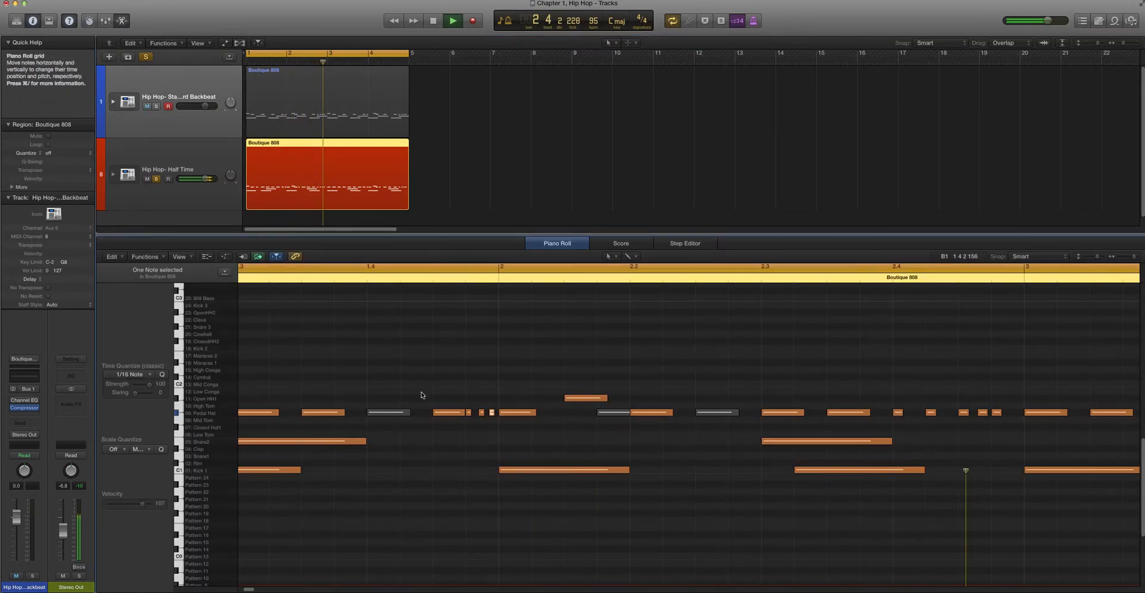
pyautogui.press('space')
pyautogui.press('space')
pyautogui.hscroll(-2, 421, 396)
pyautogui.press('super+Left')
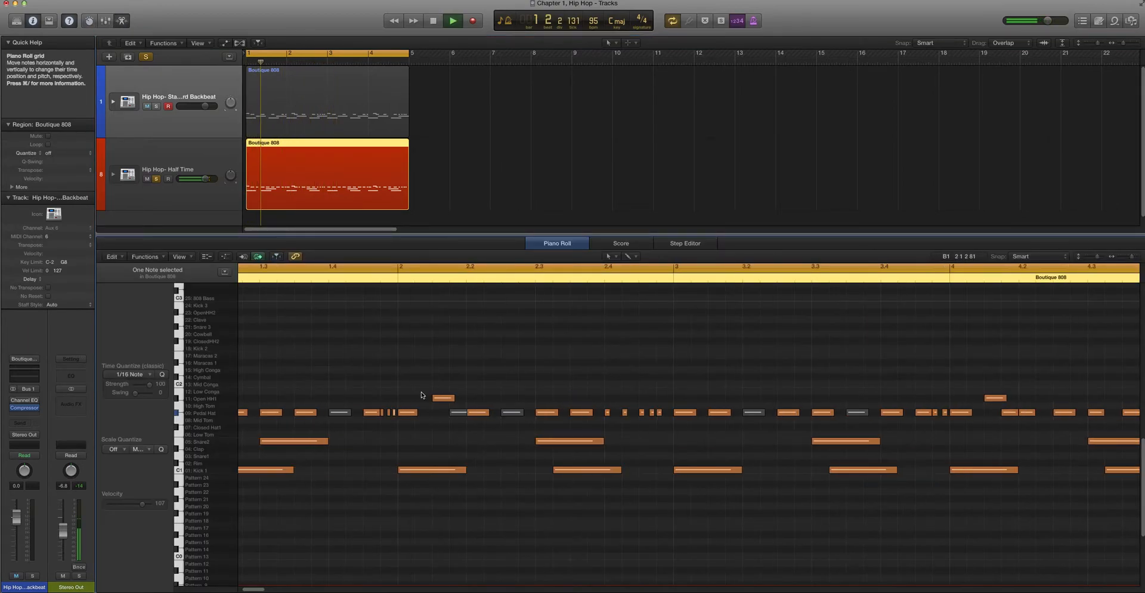
pyautogui.hscroll(-3, 421, 395)
pyautogui.hscroll(-1, 421, 395)
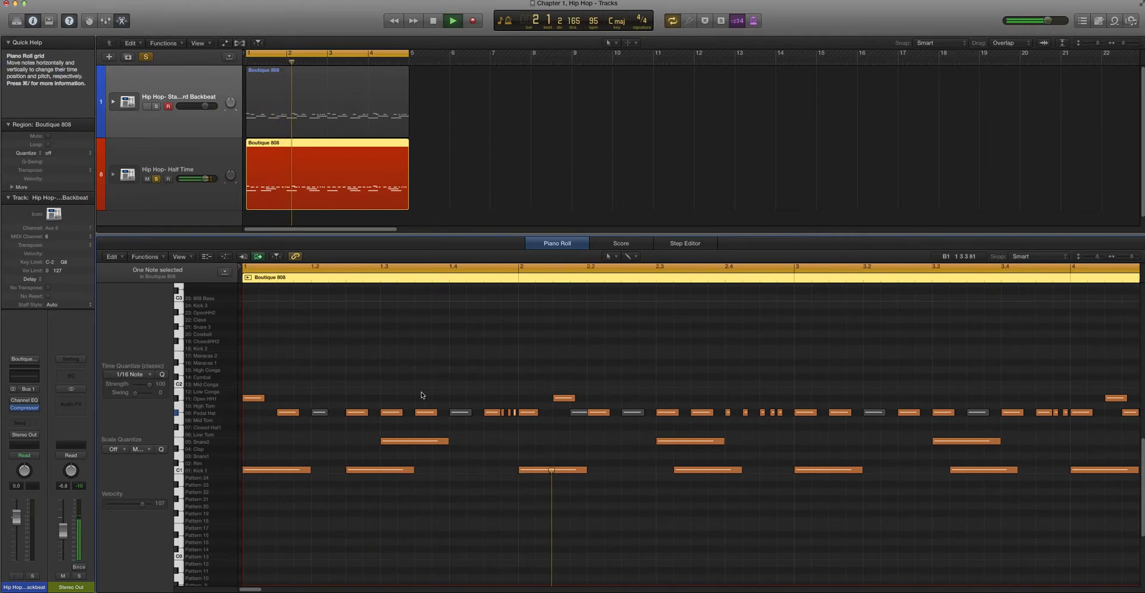
pyautogui.press('space')
pyautogui.press('space')
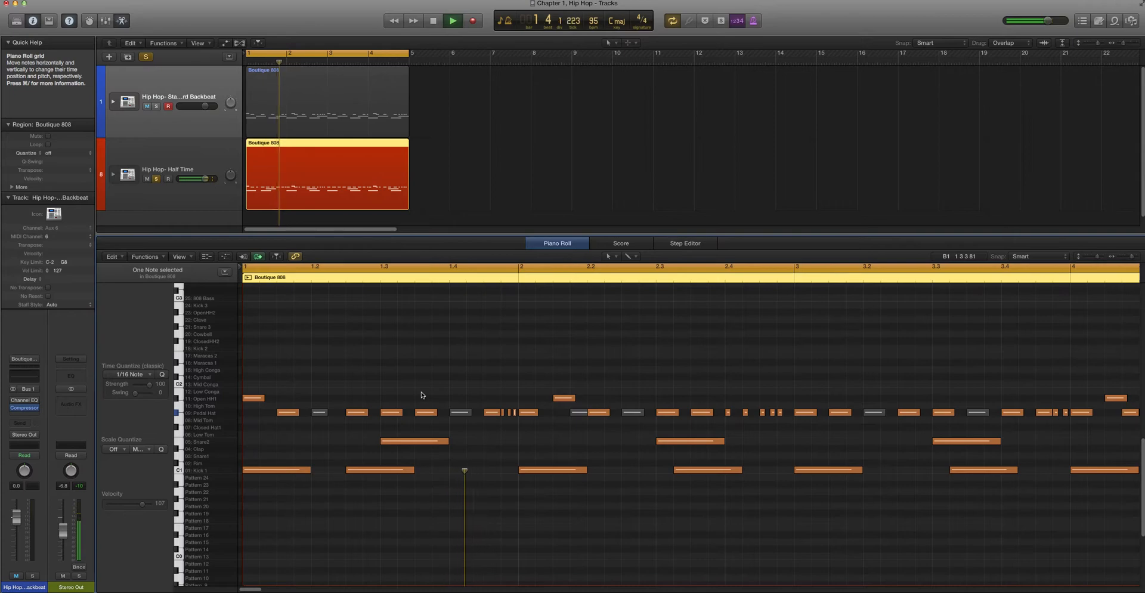
pyautogui.press('space')
# Move the last short pedal hi-hat before bar 2 slightly earlier
pyautogui.hscroll(1, 453, 411)
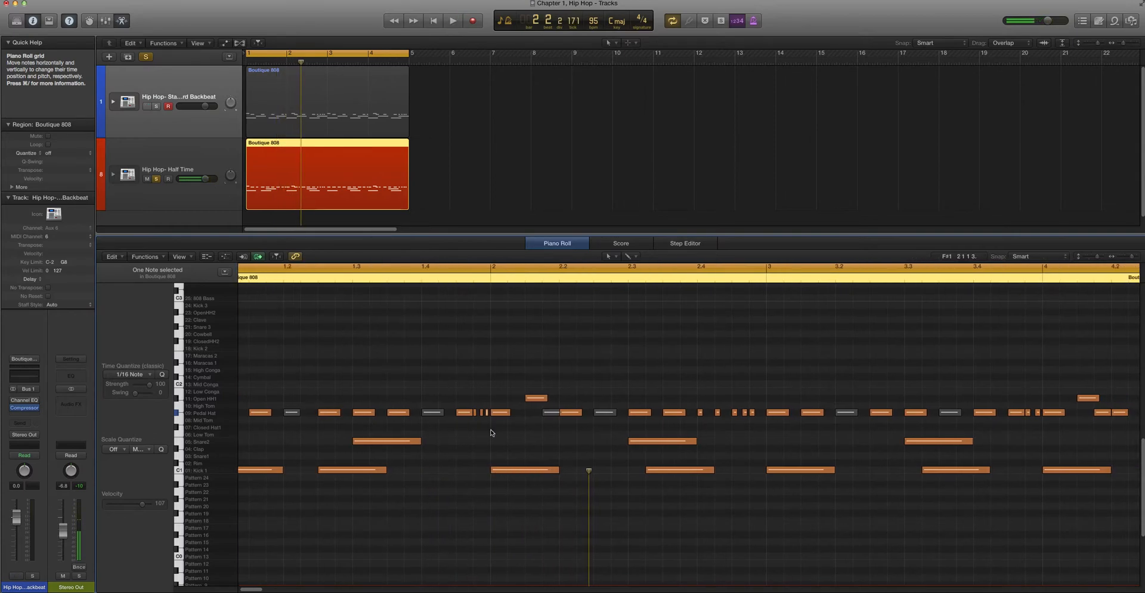
pyautogui.press('super+Right')
pyautogui.press('super+Right')
pyautogui.press('super+Right')
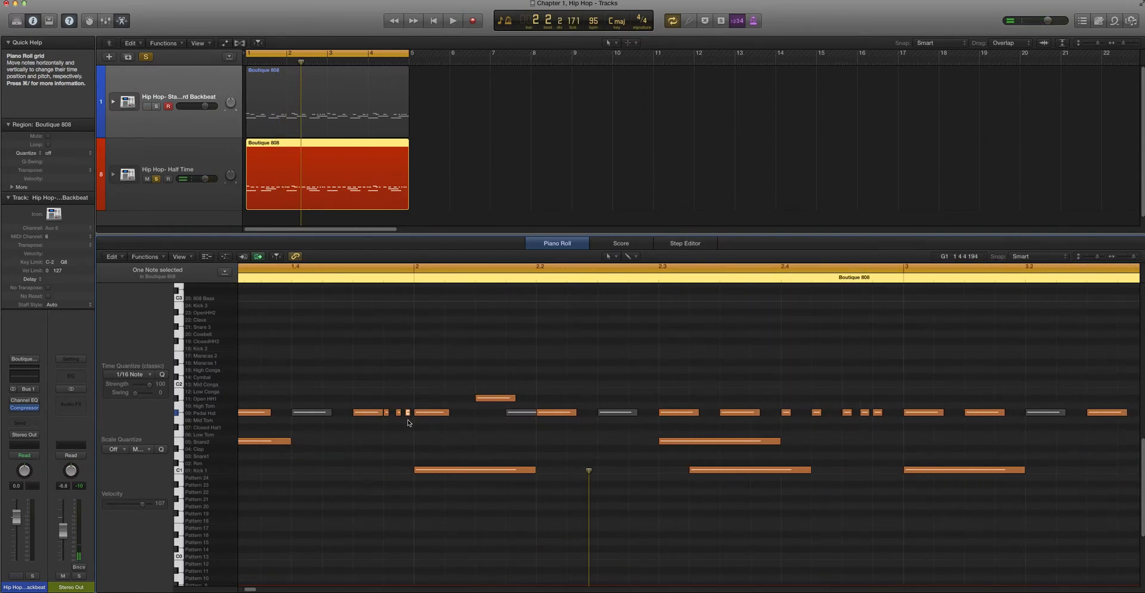
pyautogui.moveTo(409, 411); pyautogui.dragTo(405, 414)
# Unmute the pedal hi-hat just before beat 2 of bar 2 and play the pattern back
pyautogui.press('super+Left')
pyautogui.press('super+Left')
pyautogui.press('super+Left')
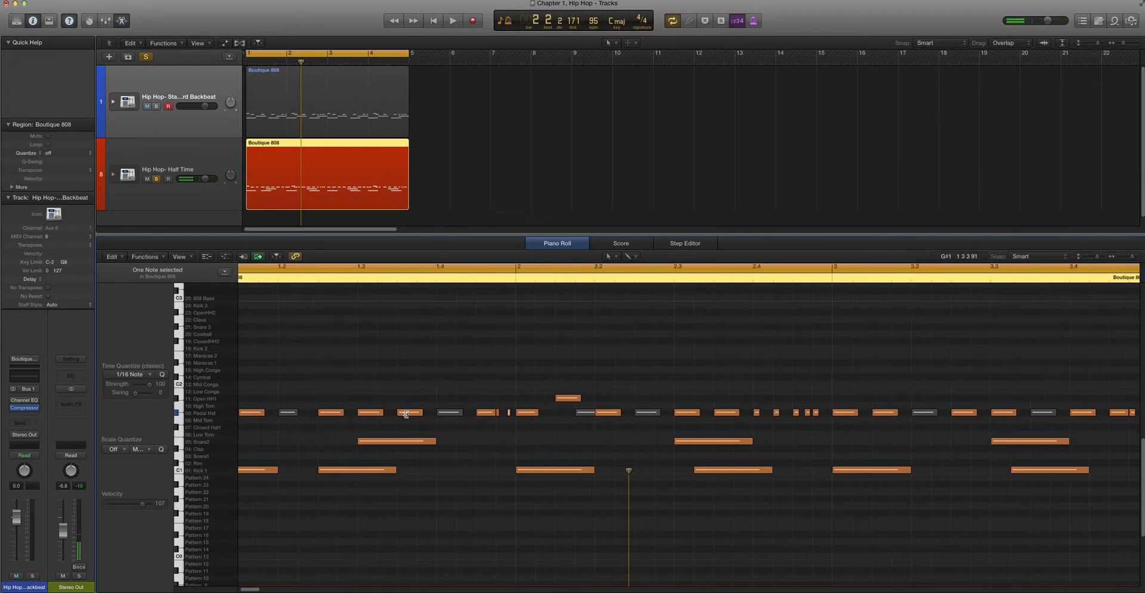
pyautogui.press('super+Left')
pyautogui.press('super+Left')
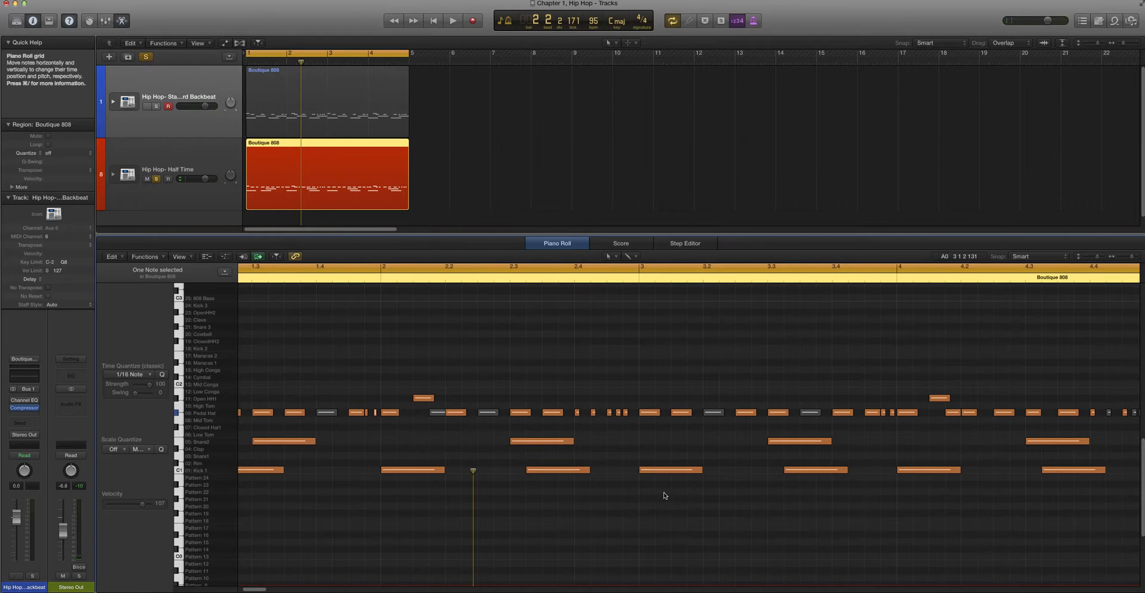
pyautogui.click(443, 414)
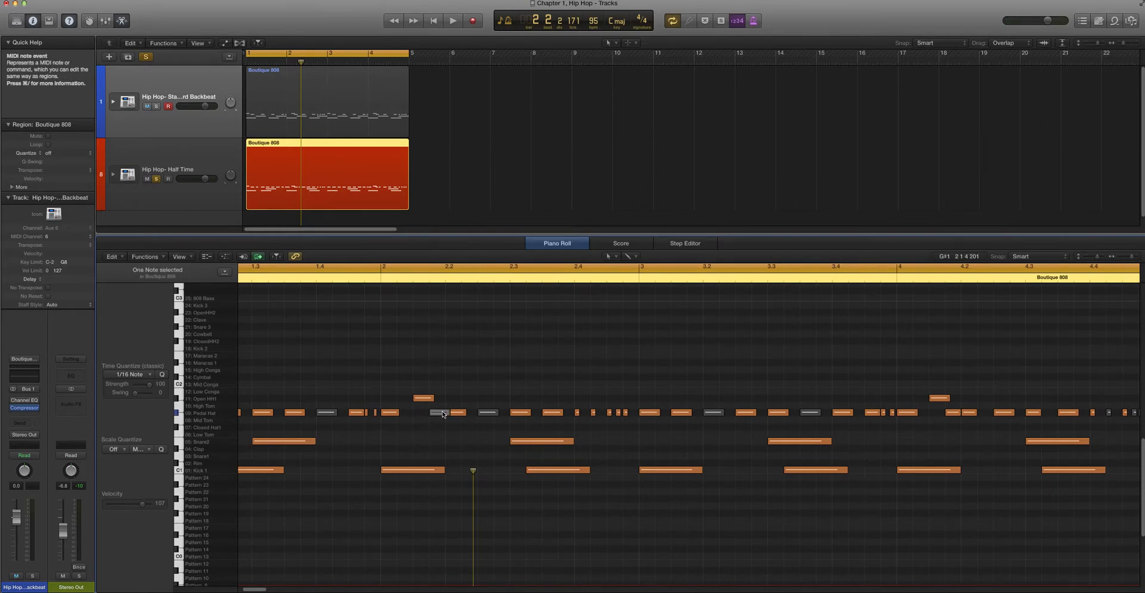
pyautogui.press('space')
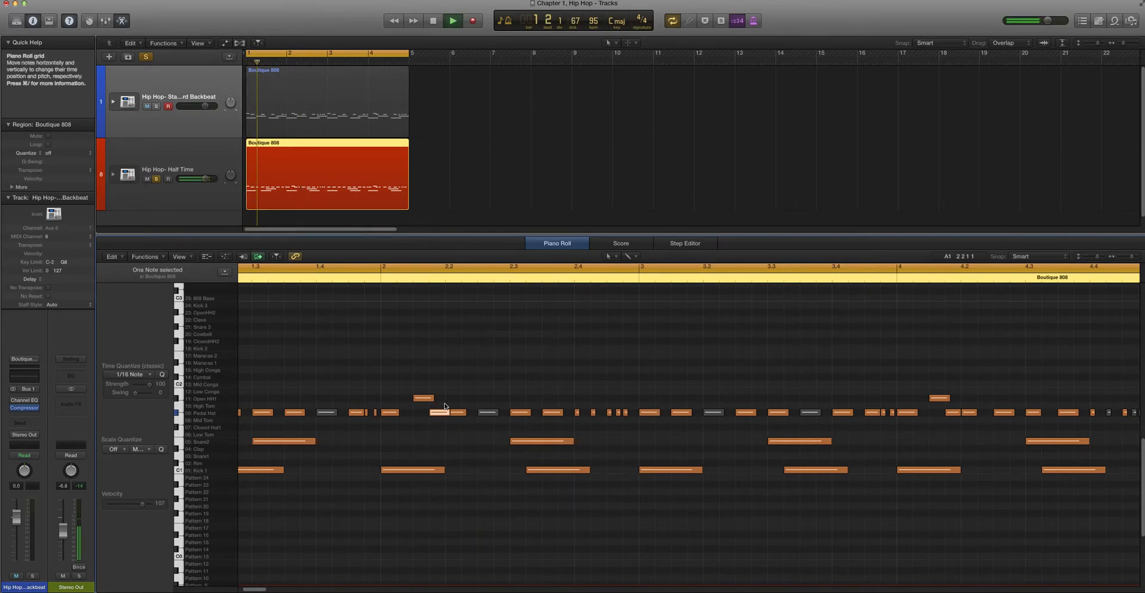
pyautogui.press('super+Left')
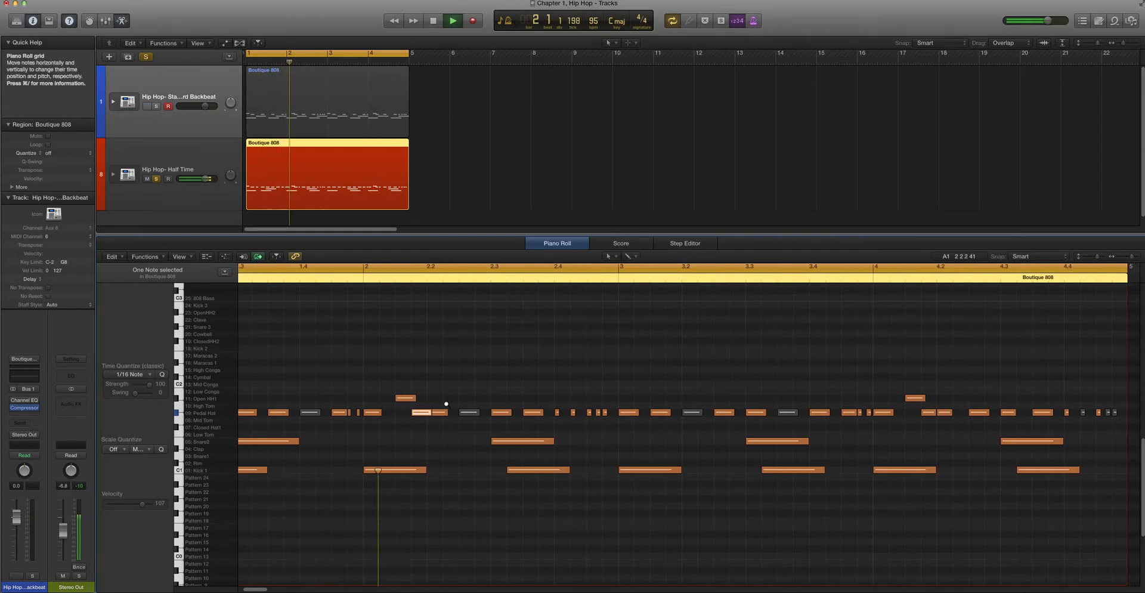
pyautogui.press('super+Left')
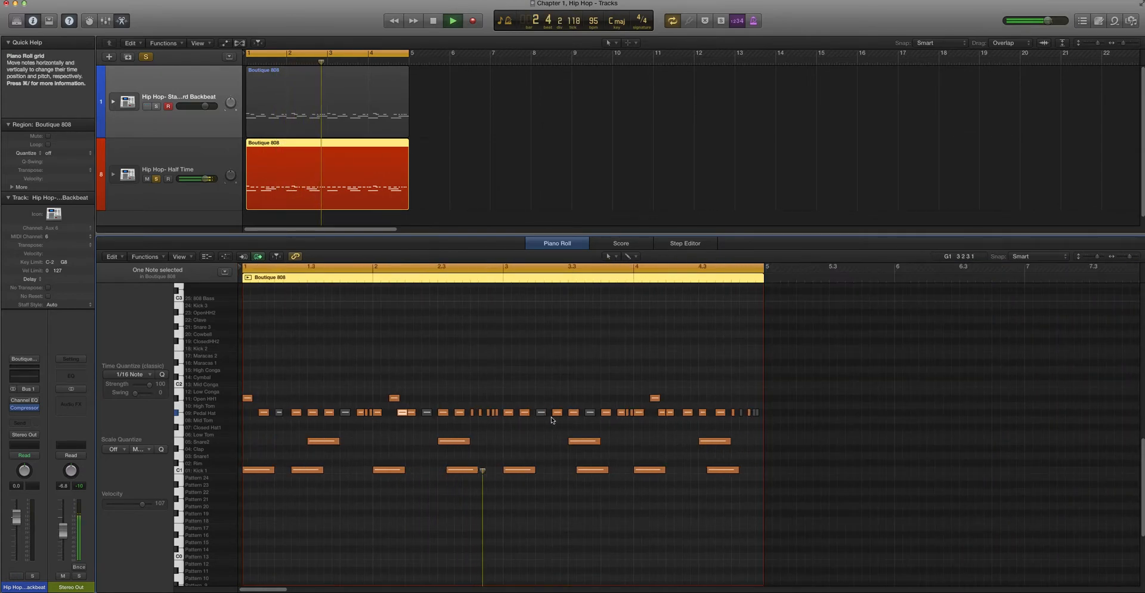
pyautogui.press('space')
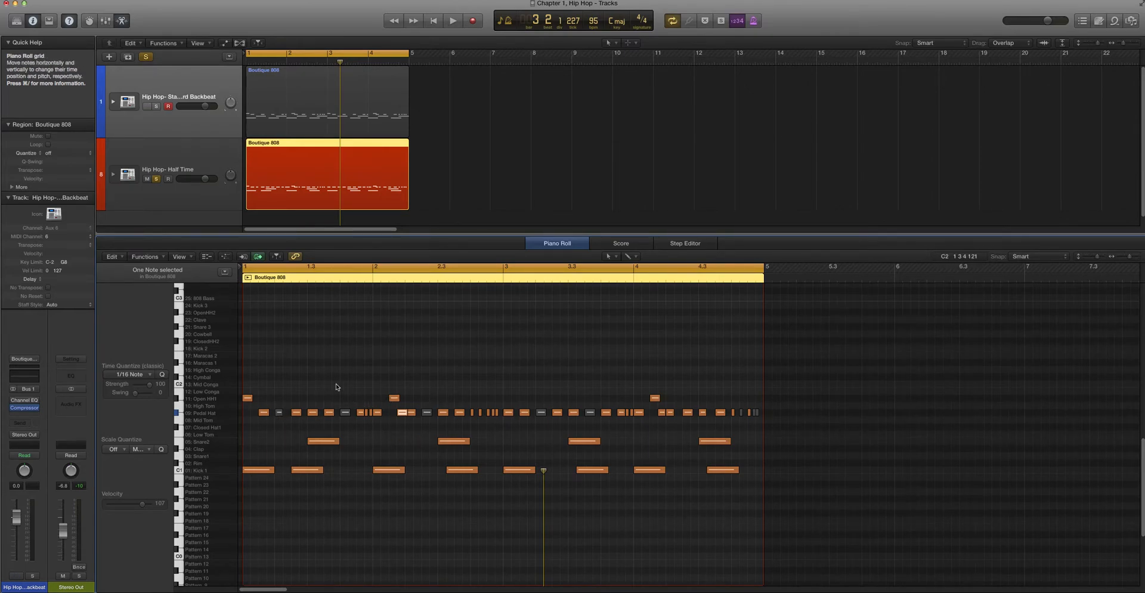
# Enlarge the piano roll rows, deselect the notes and replay the opening of the half-time pattern several times
pyautogui.press('super+Down')
pyautogui.press('super+Down')
pyautogui.press('super+Down')
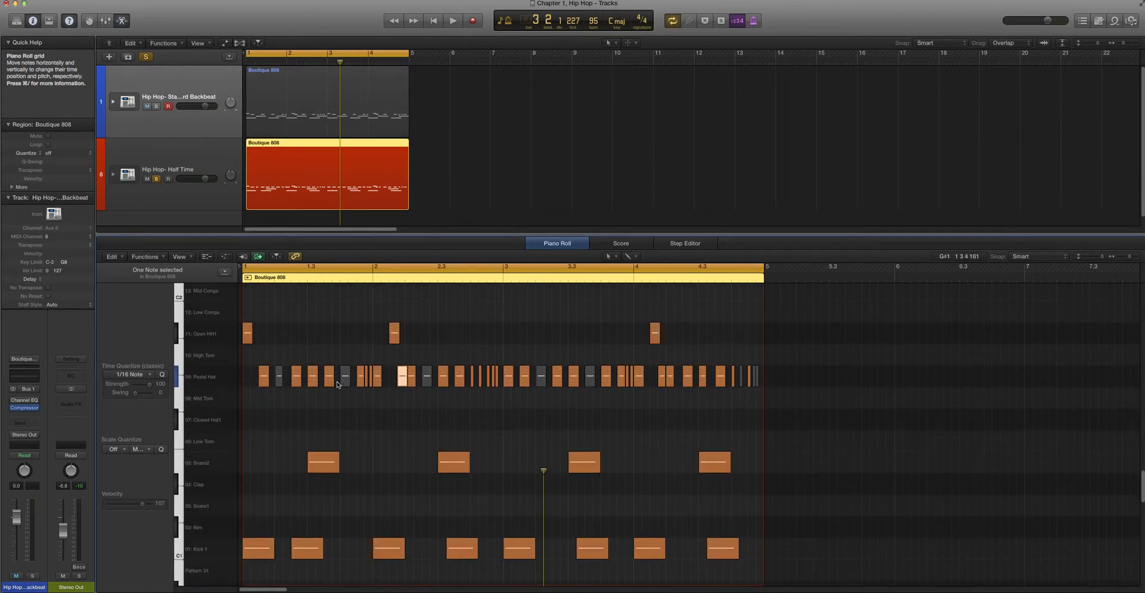
pyautogui.press('super+Up')
pyautogui.click(469, 411)
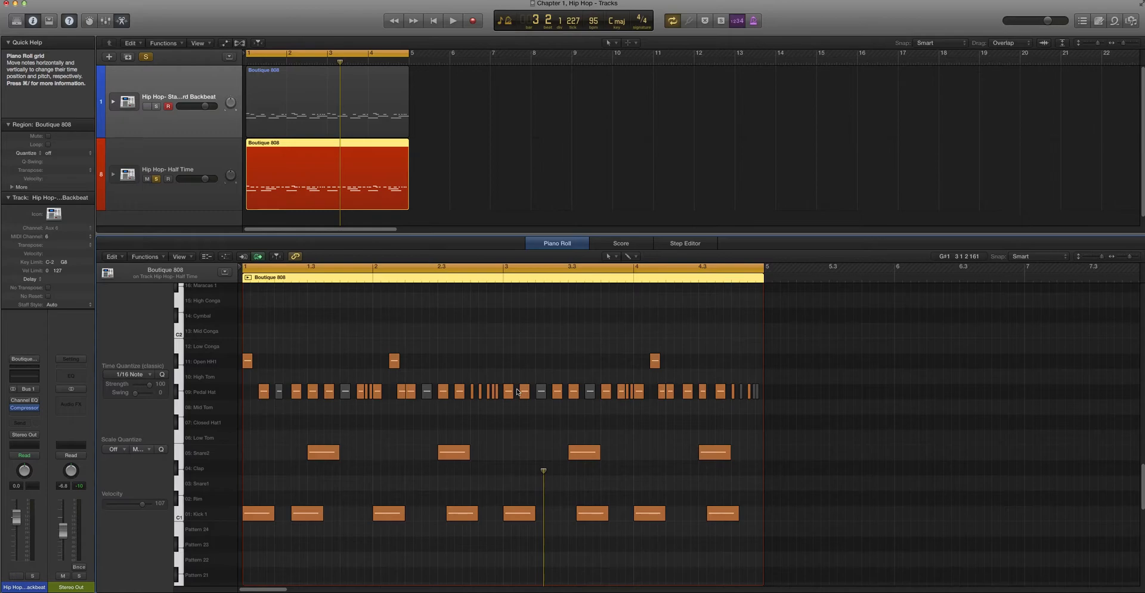
pyautogui.press('space')
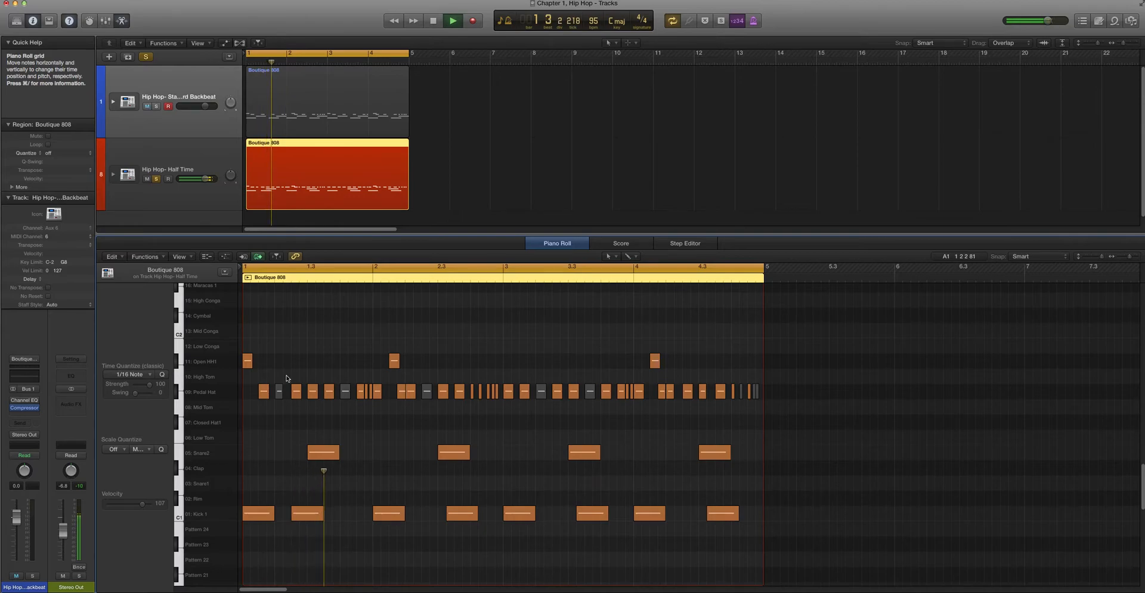
pyautogui.press('space')
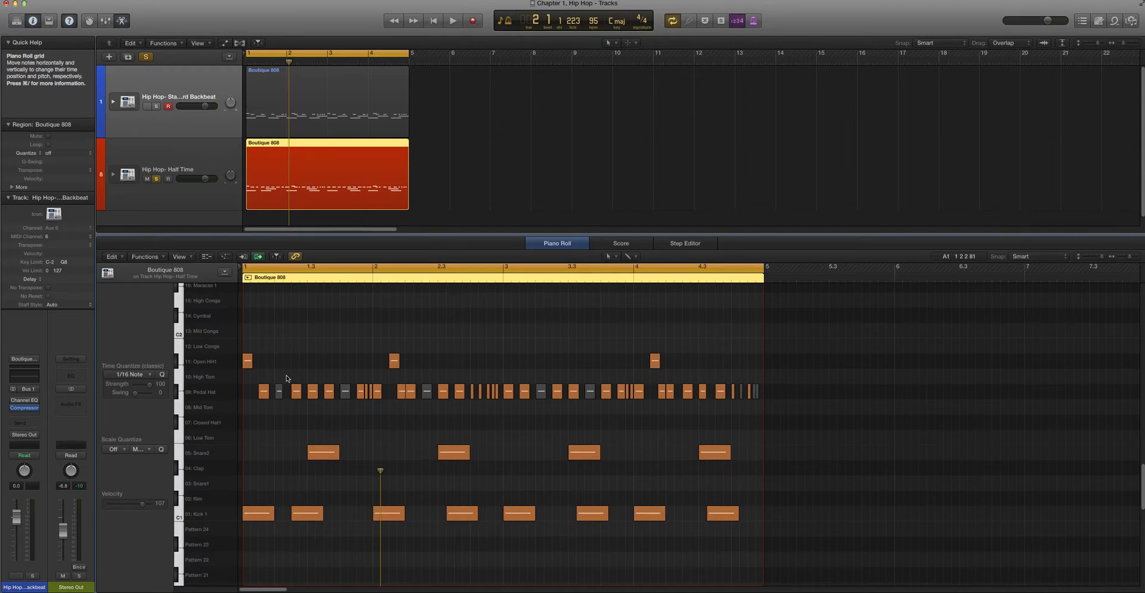
pyautogui.press('space')
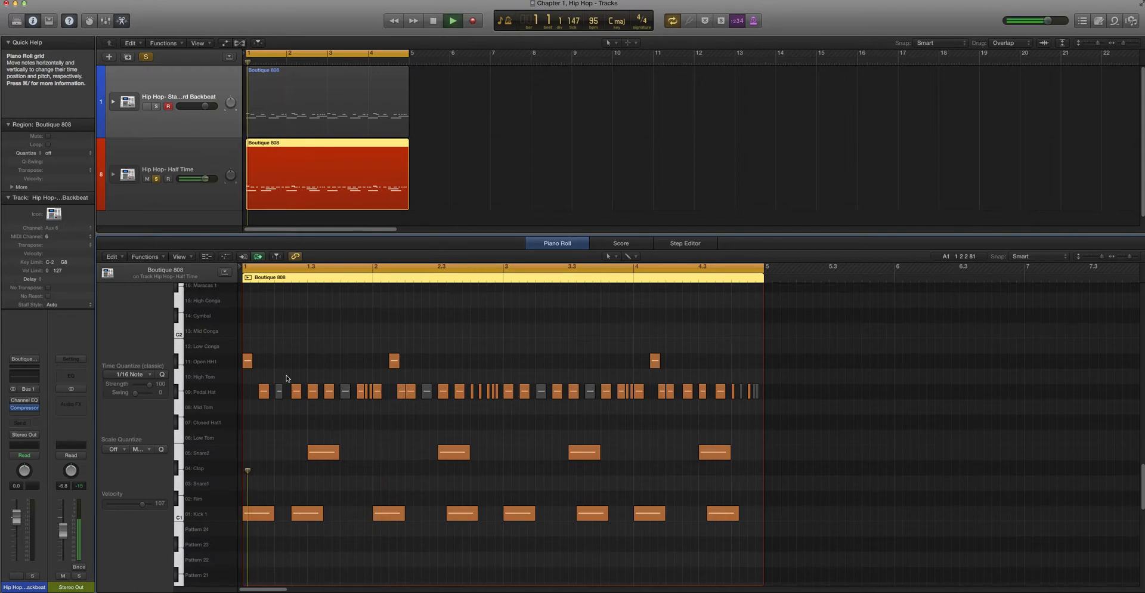
pyautogui.press('space')
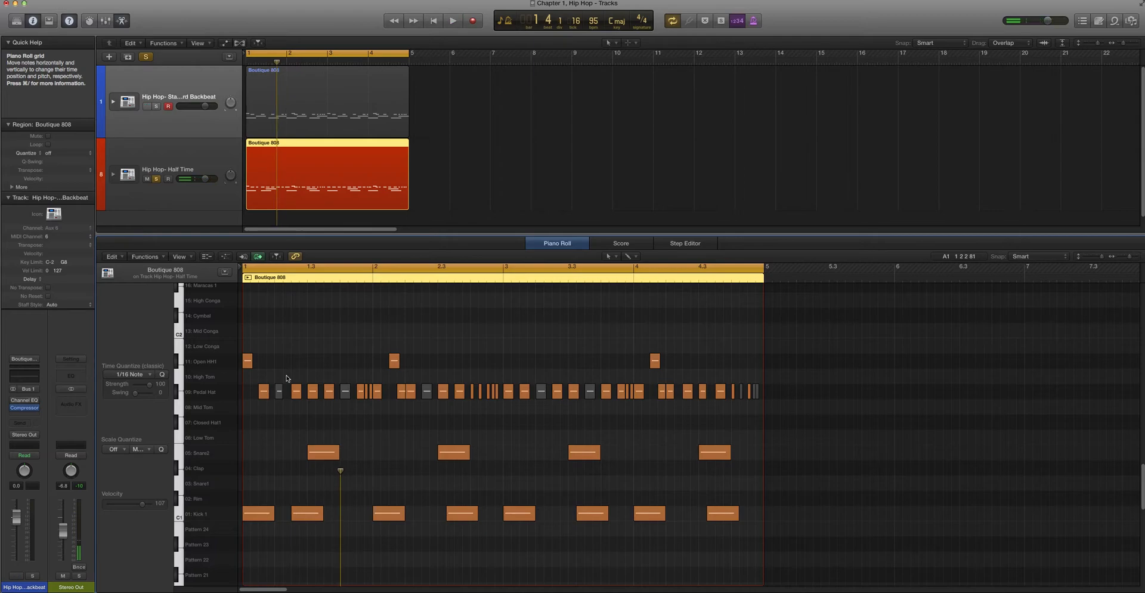
pyautogui.press('space')
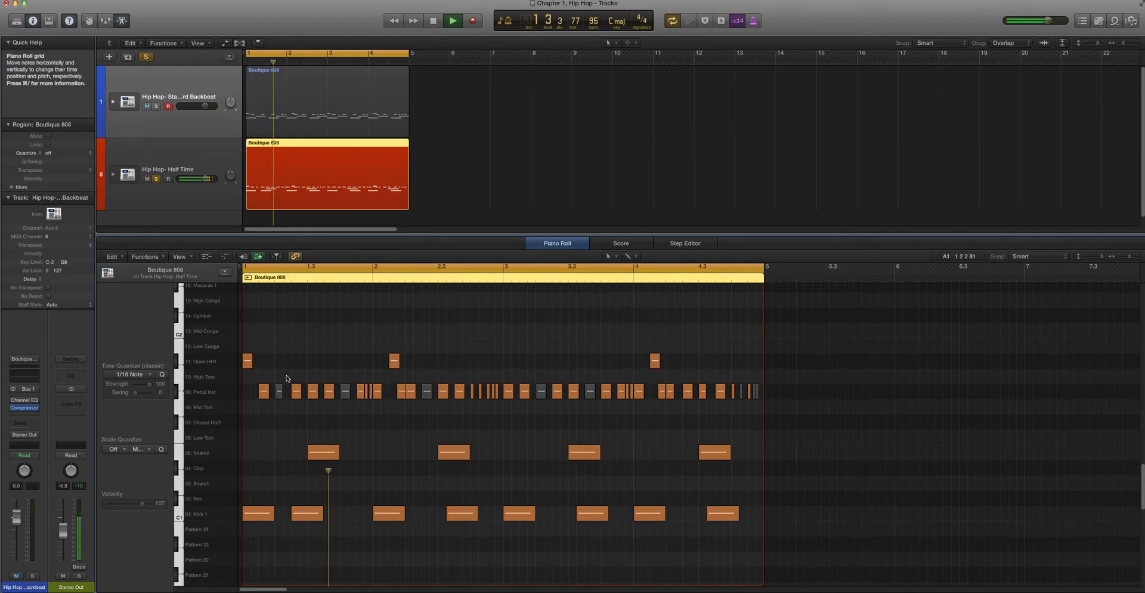
pyautogui.press('space')
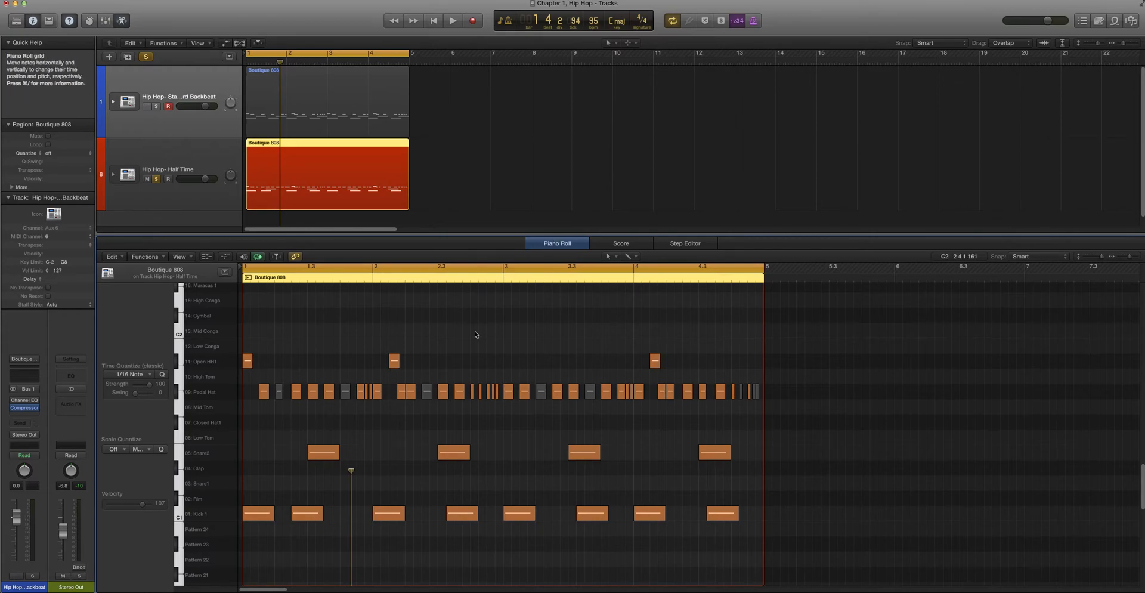
pyautogui.press('space')
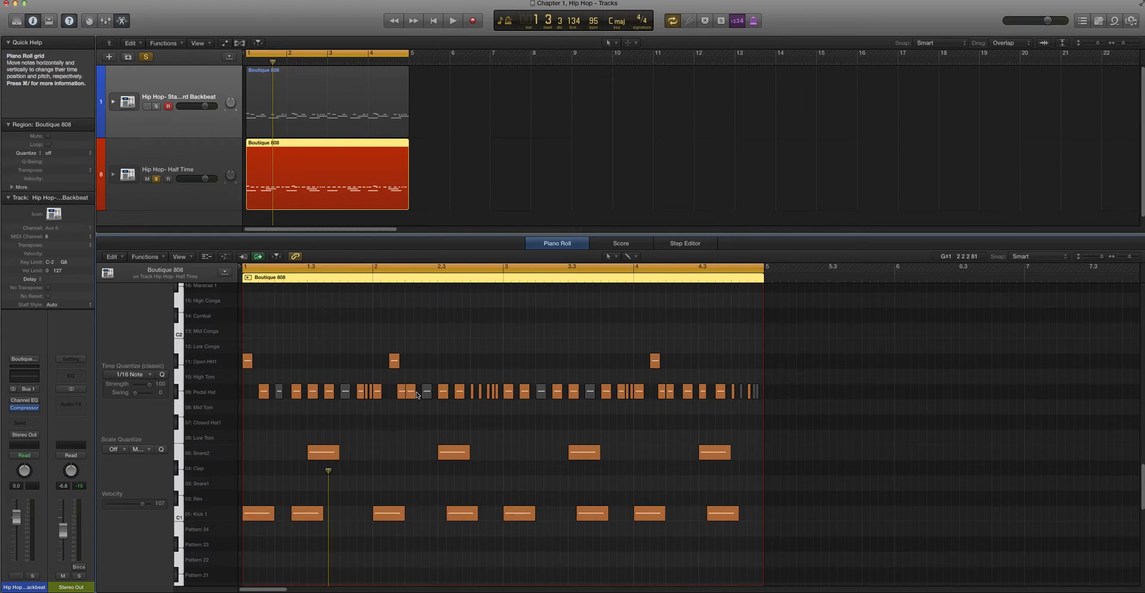
# Move the four Snare2 hits from beat 3 to beat 4, add snares on beat 2 of each bar, and play the result
pyautogui.moveTo(309, 480); pyautogui.dragTo(721, 440)
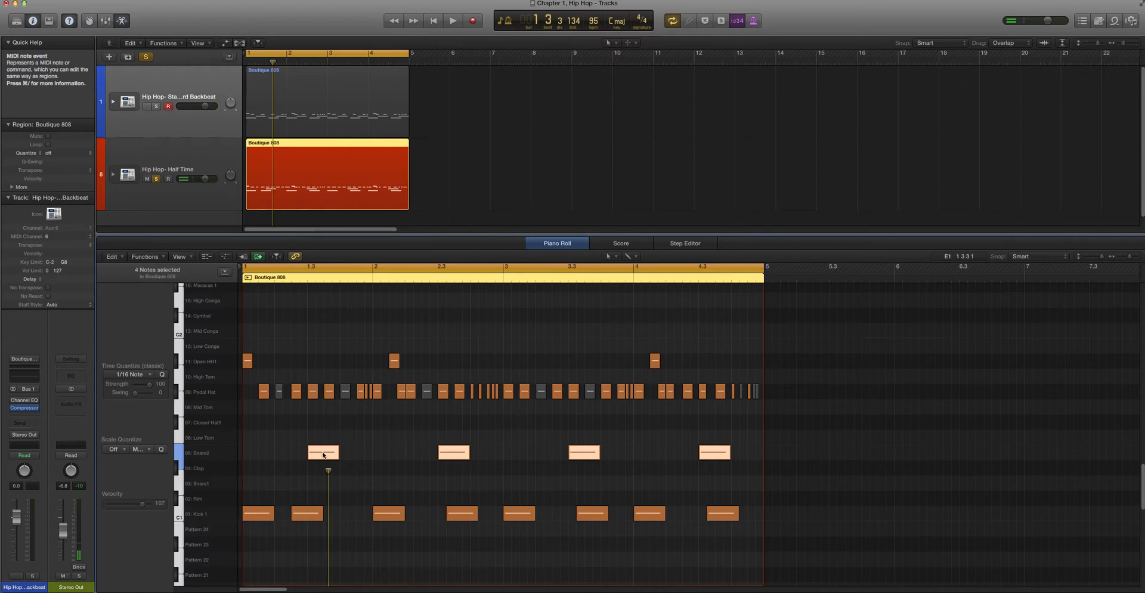
pyautogui.moveTo(323, 455); pyautogui.dragTo(356, 453)
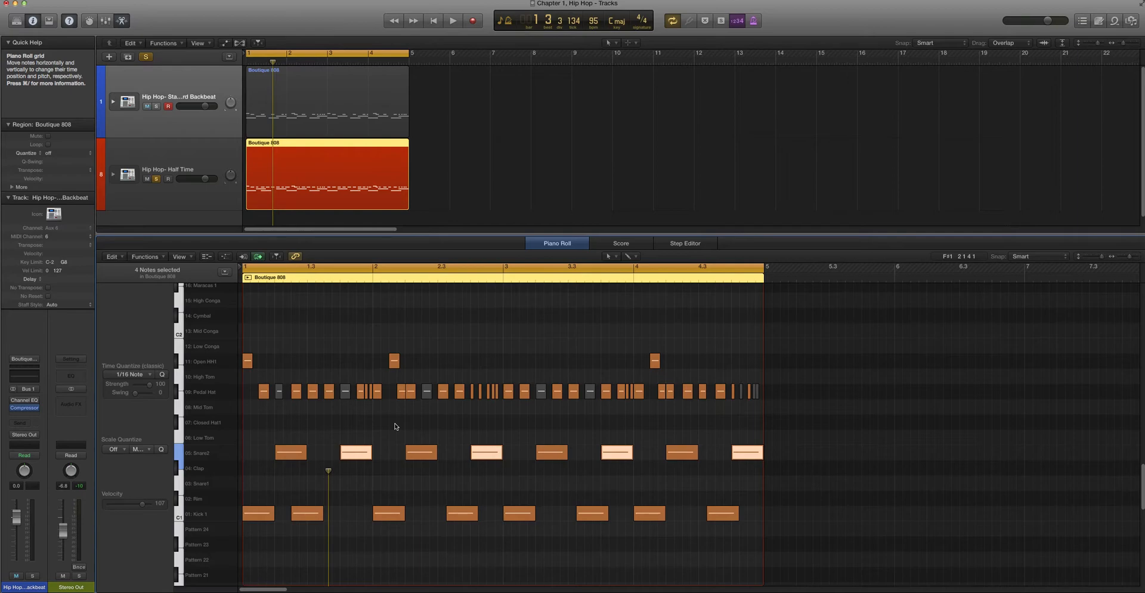
pyautogui.press('space')
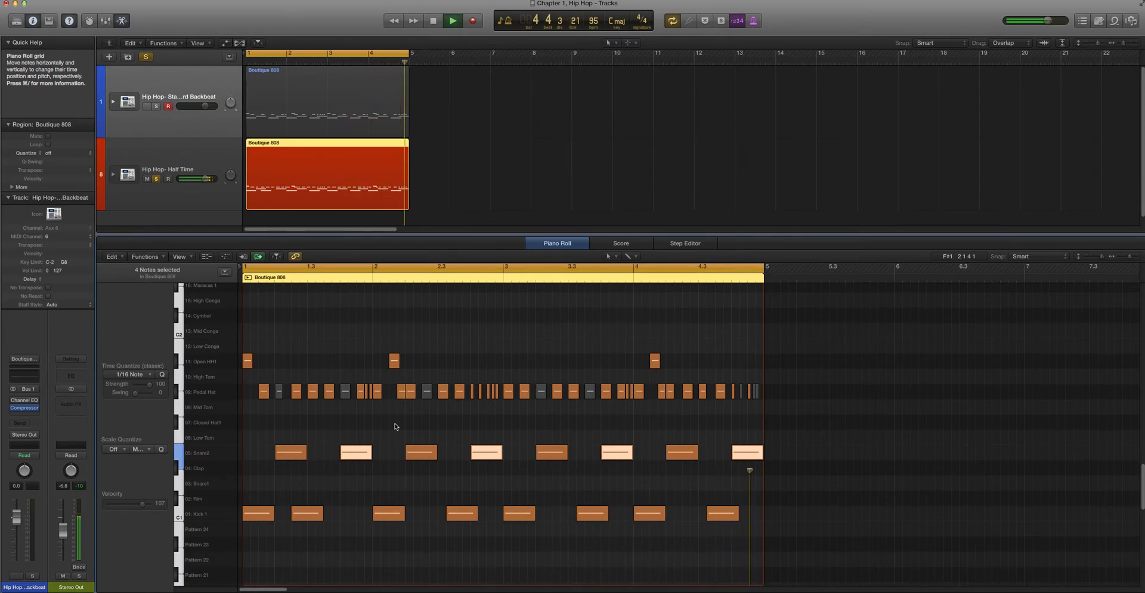
pyautogui.press('space')
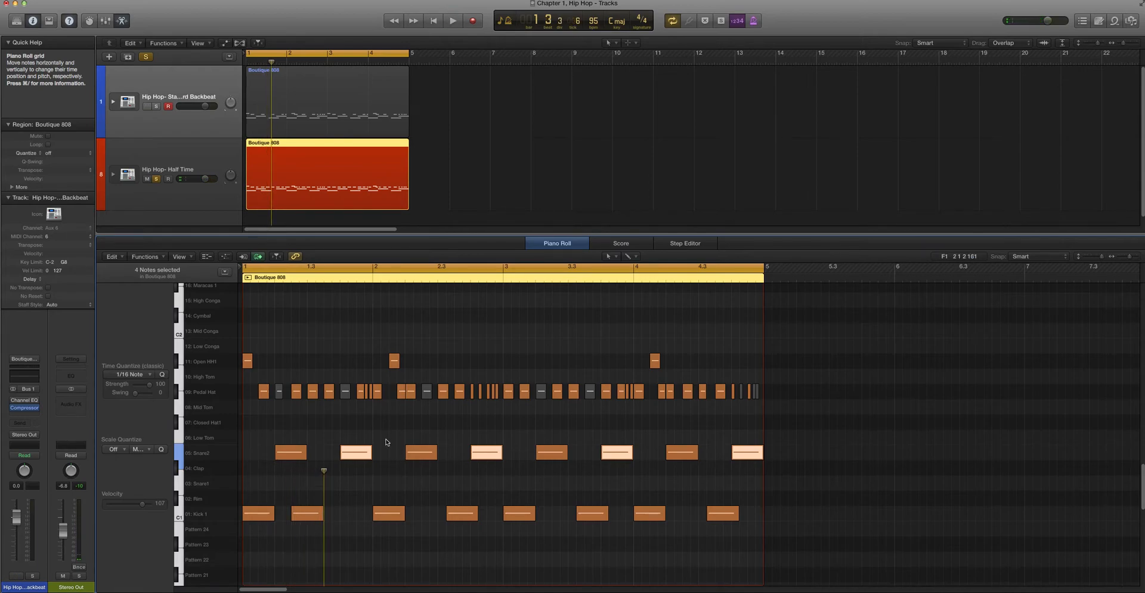
pyautogui.press('space')
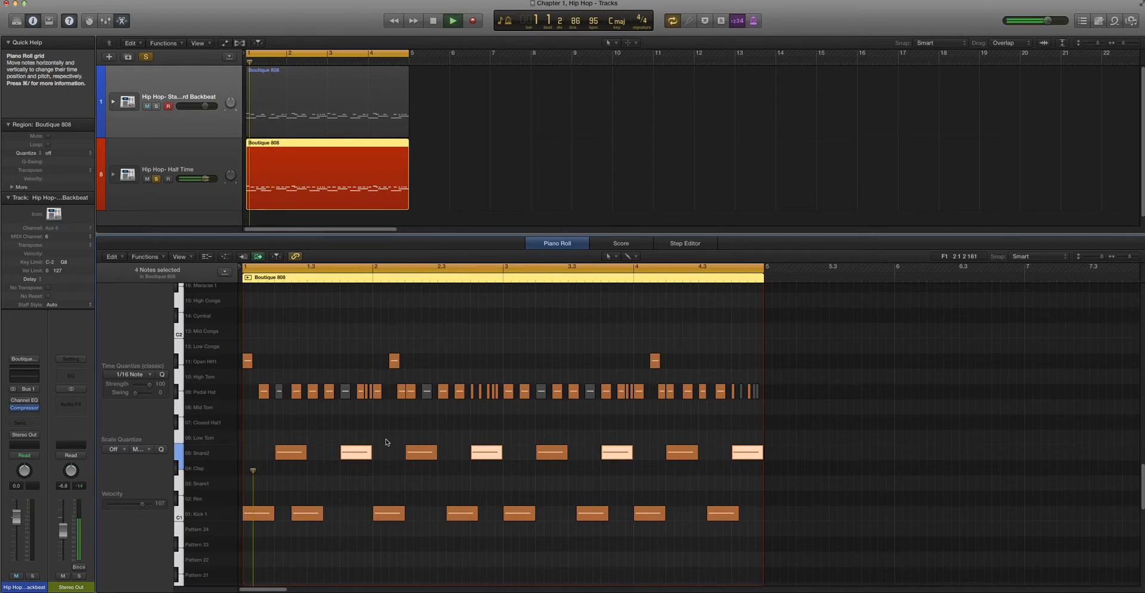
# Replay the opening bar of the pattern with snares on beats 2 and 4
pyautogui.press('space')
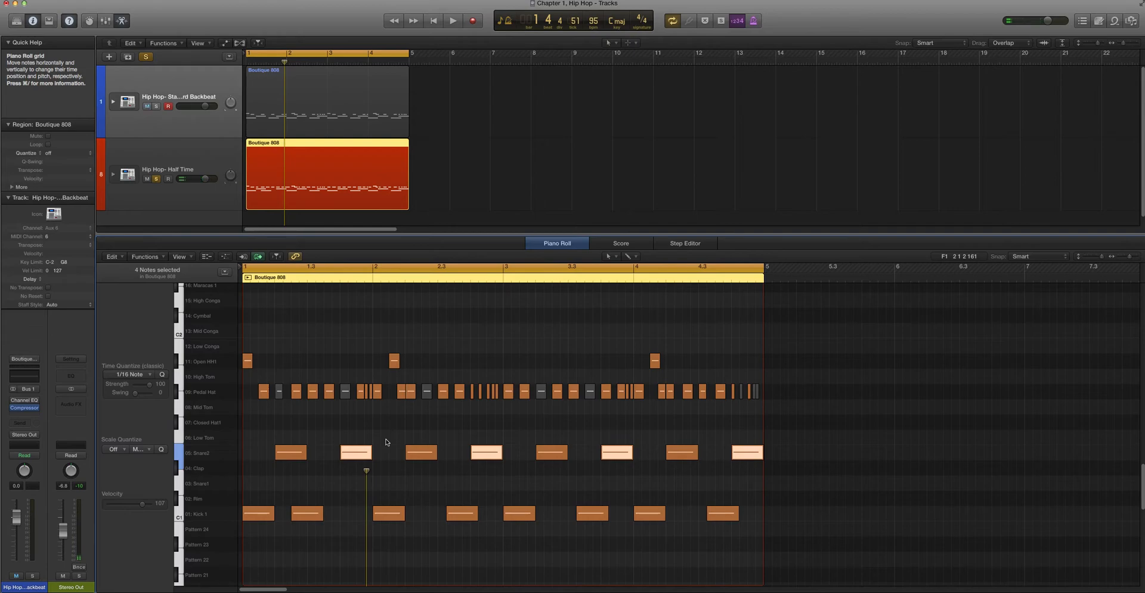
pyautogui.press('space')
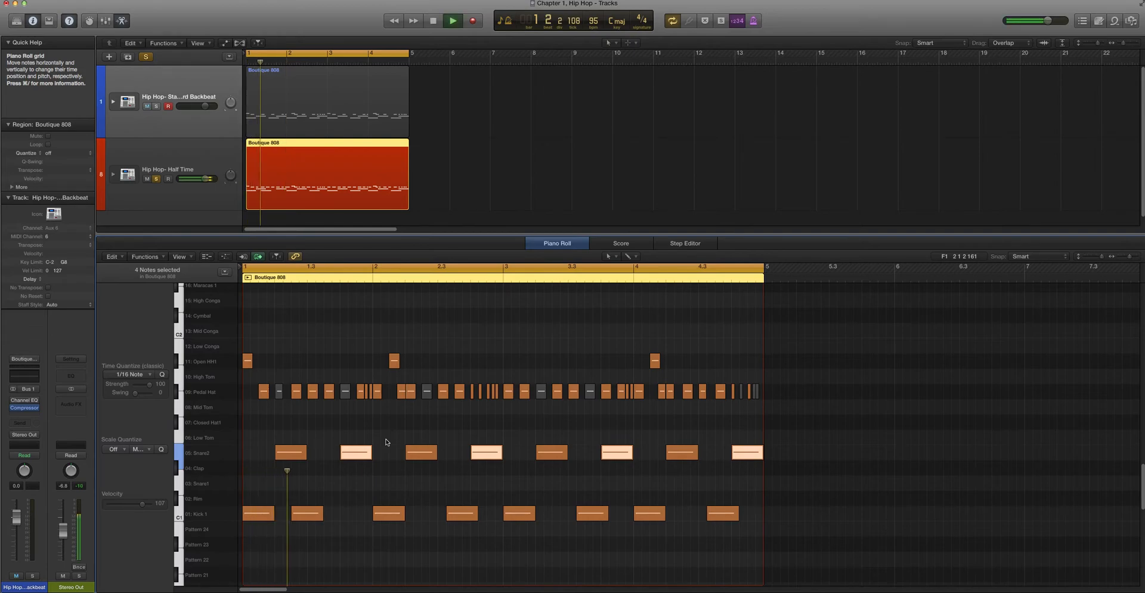
pyautogui.press('space')
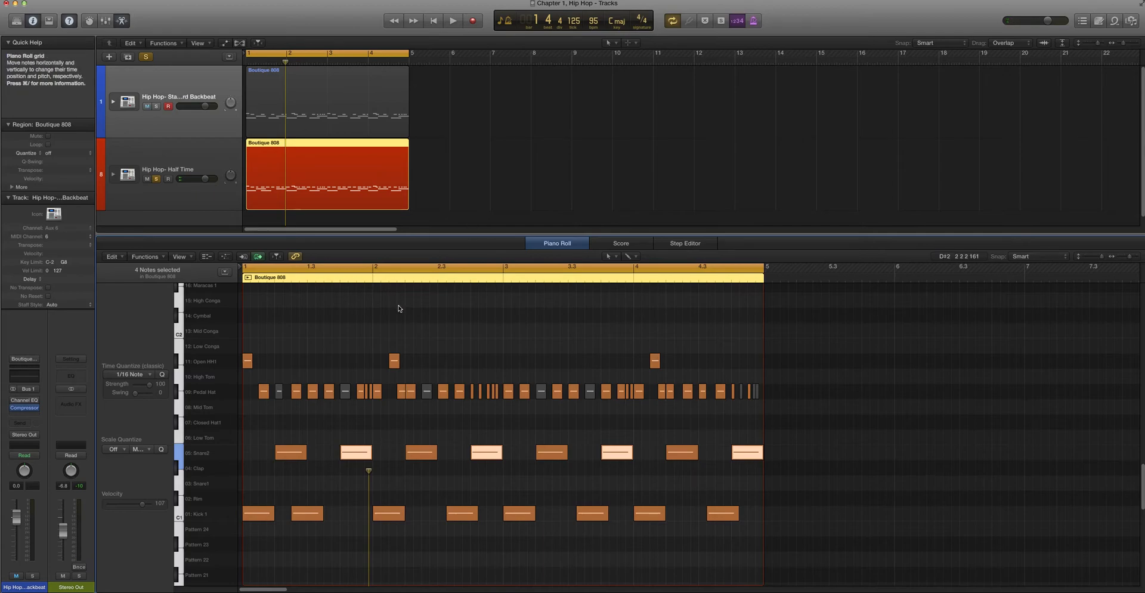
# Try all eight Snare2 hits on the Clap row, play the pattern, and return the hits to Snare2
pyautogui.moveTo(257, 451); pyautogui.dragTo(989, 455)
pyautogui.moveTo(745, 449); pyautogui.dragTo(738, 466)
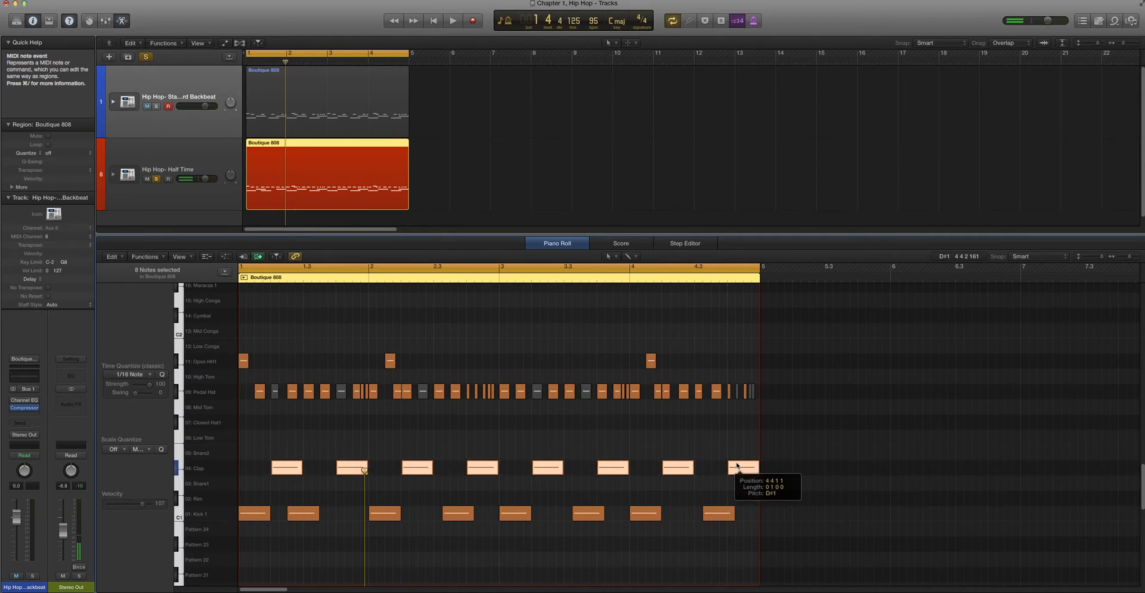
pyautogui.press('space')
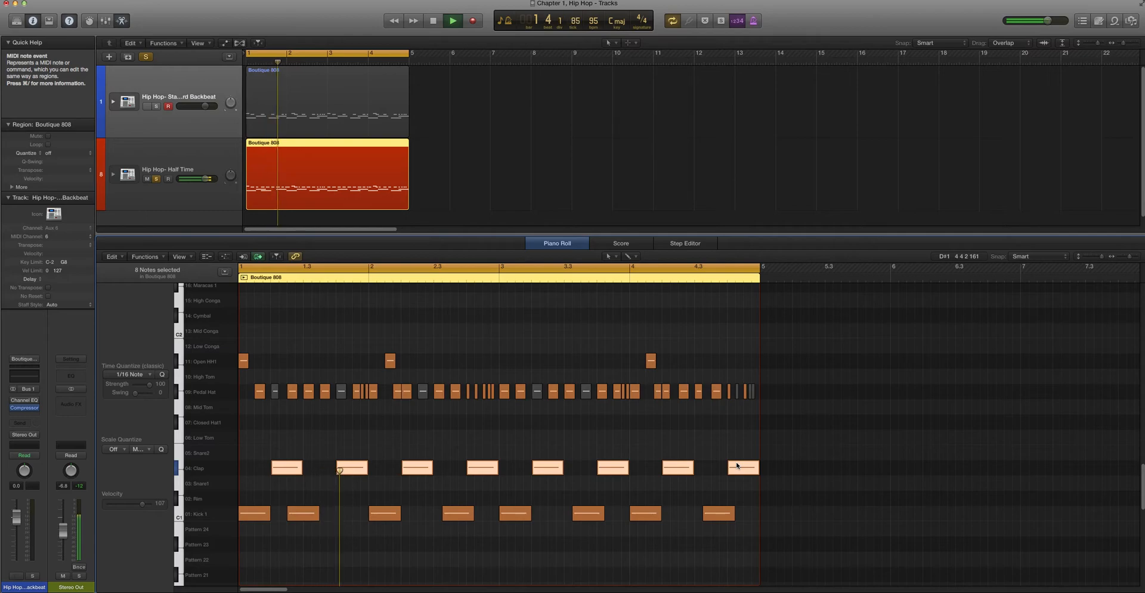
pyautogui.press('space')
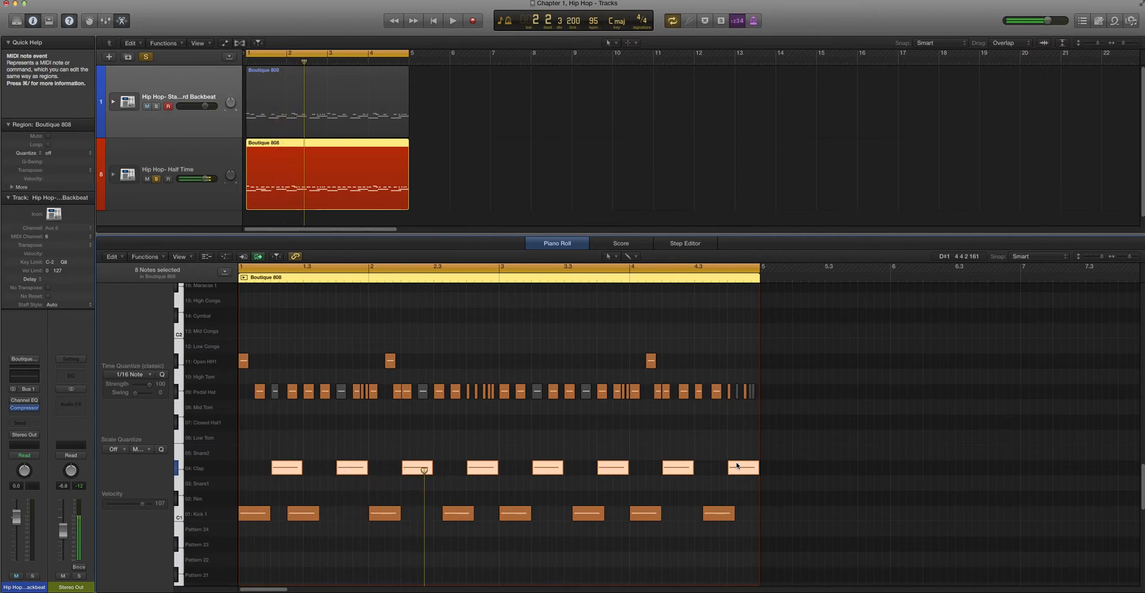
pyautogui.moveTo(790, 459); pyautogui.dragTo(282, 459)
pyautogui.click(279, 477)
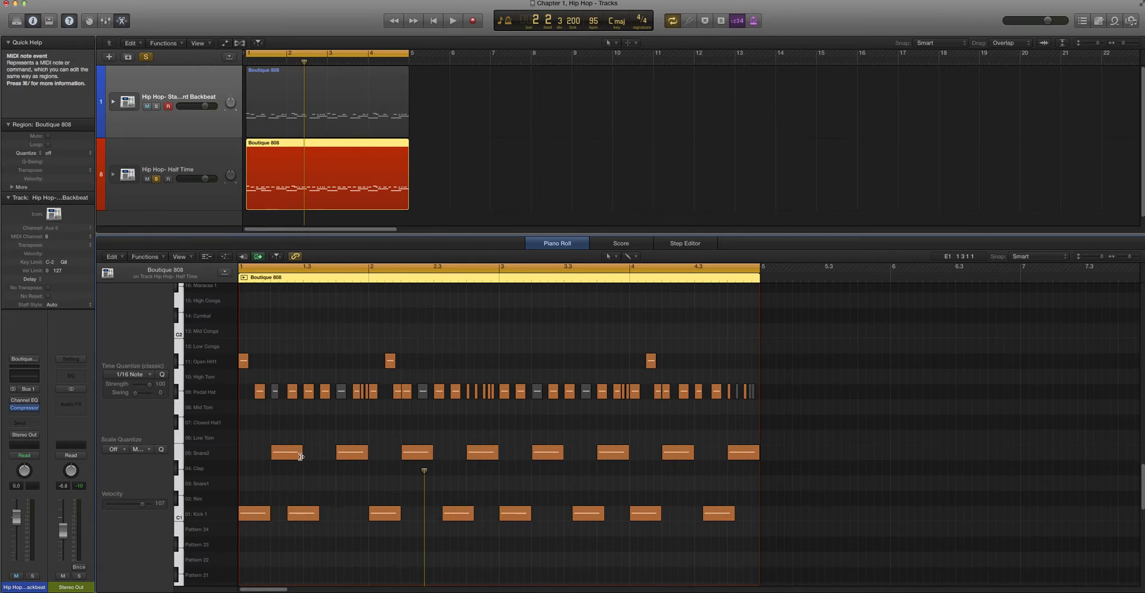
# Copy the Half Time region to bars 5 and 9, and shift all snares in the first region one beat earlier
pyautogui.moveTo(351, 205); pyautogui.dragTo(641, 185)
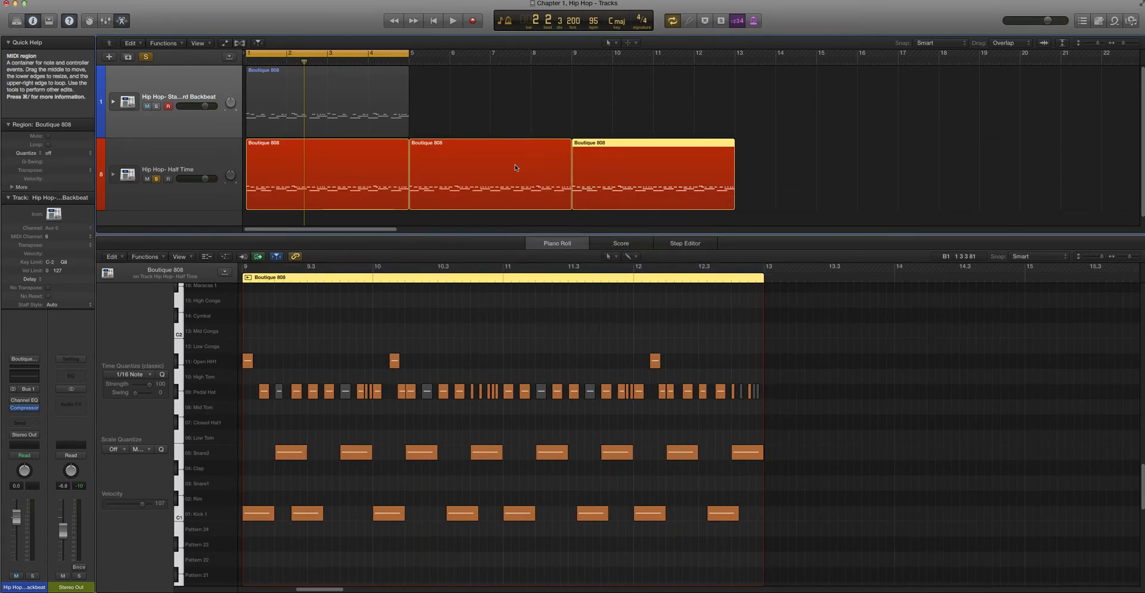
pyautogui.click(353, 191)
pyautogui.moveTo(286, 476); pyautogui.dragTo(720, 454)
# Delete the beat 1 snares from all four bars of the first region, keeping only the hits on beat 3
pyautogui.click(650, 452)
pyautogui.click(518, 452)
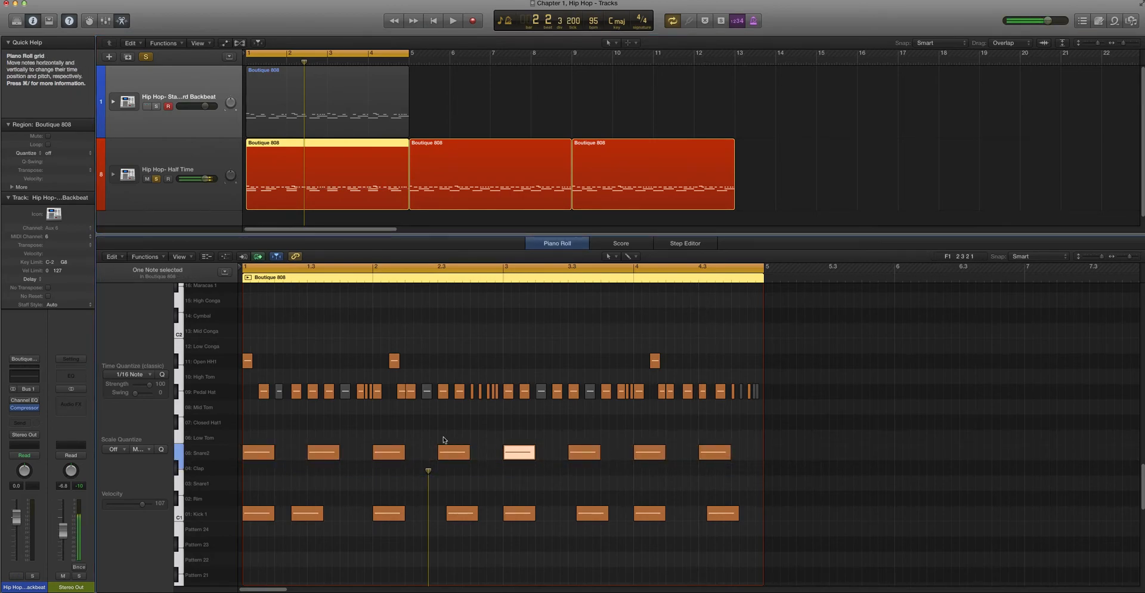
pyautogui.click(395, 452)
pyautogui.moveTo(404, 452); pyautogui.dragTo(401, 453)
pyautogui.keyDown('shift'); pyautogui.click(264, 456); pyautogui.keyUp('shift')
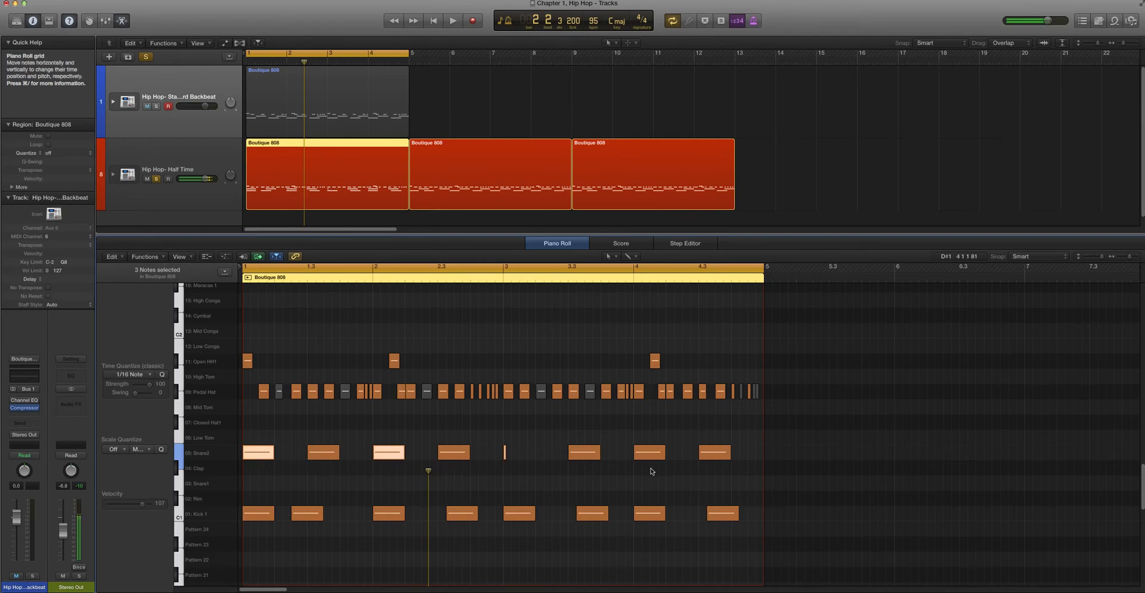
pyautogui.press('Delete')
pyautogui.click(585, 452)
pyautogui.click(649, 458)
pyautogui.press('Delete')
# Play from the half-time first region into the backbeat second region and display the second region's notes
pyautogui.press('space')
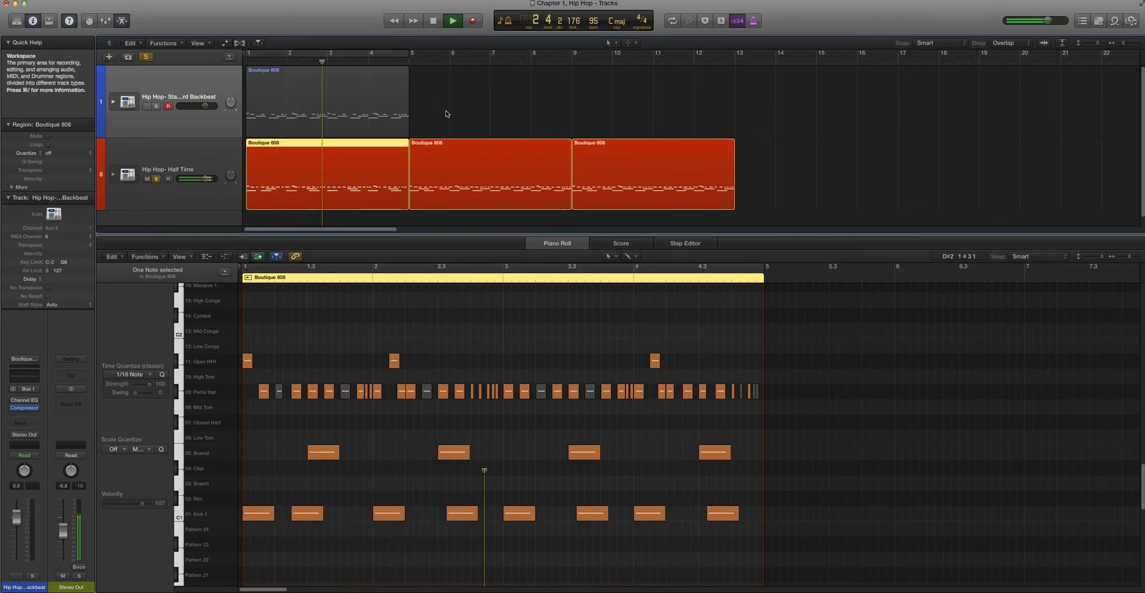
pyautogui.press('XF86AudioRaiseVolume')
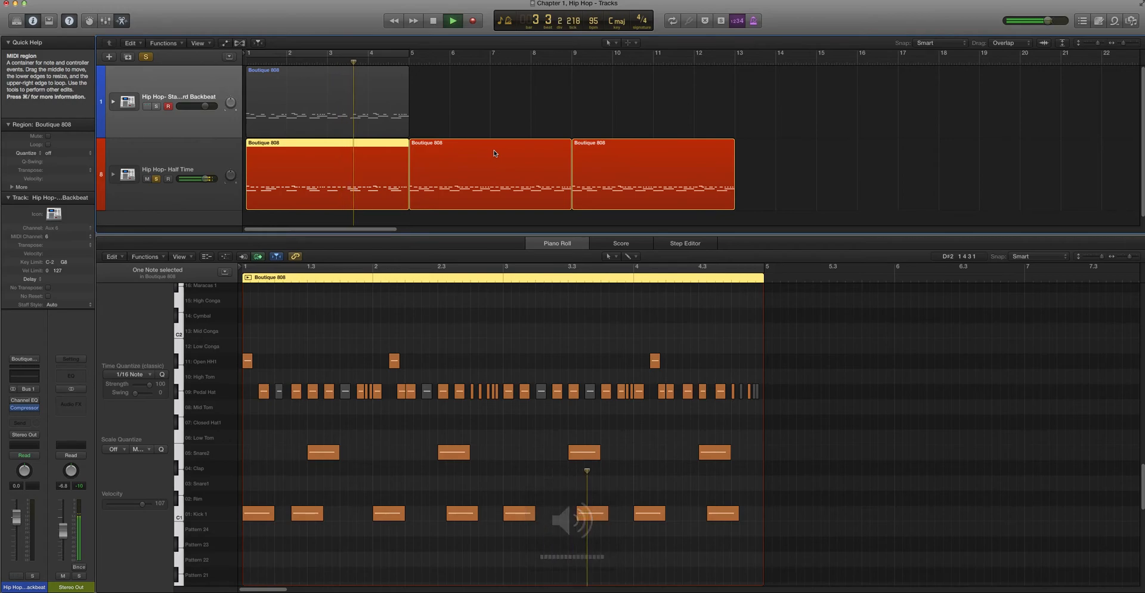
pyautogui.scroll(5, 493, 154)
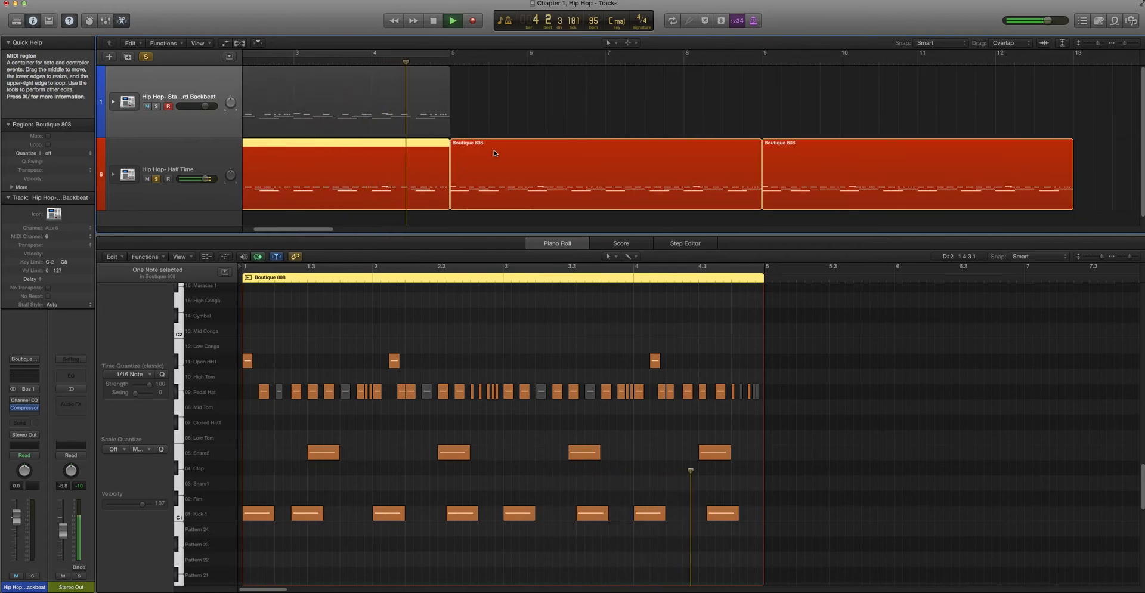
pyautogui.scroll(-1, 491, 156)
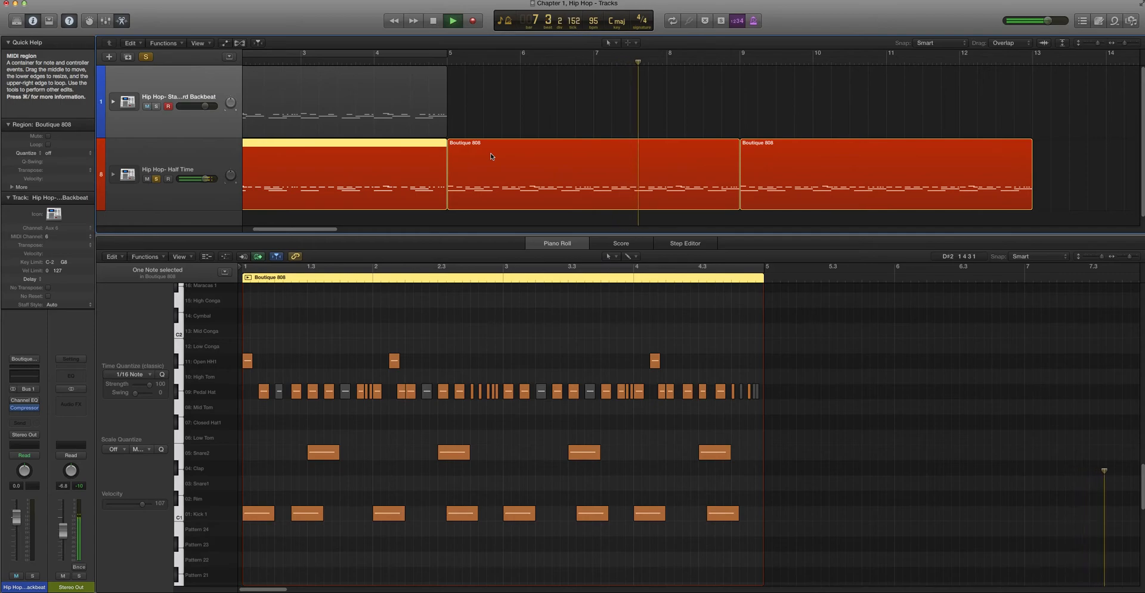
pyautogui.click(492, 156)
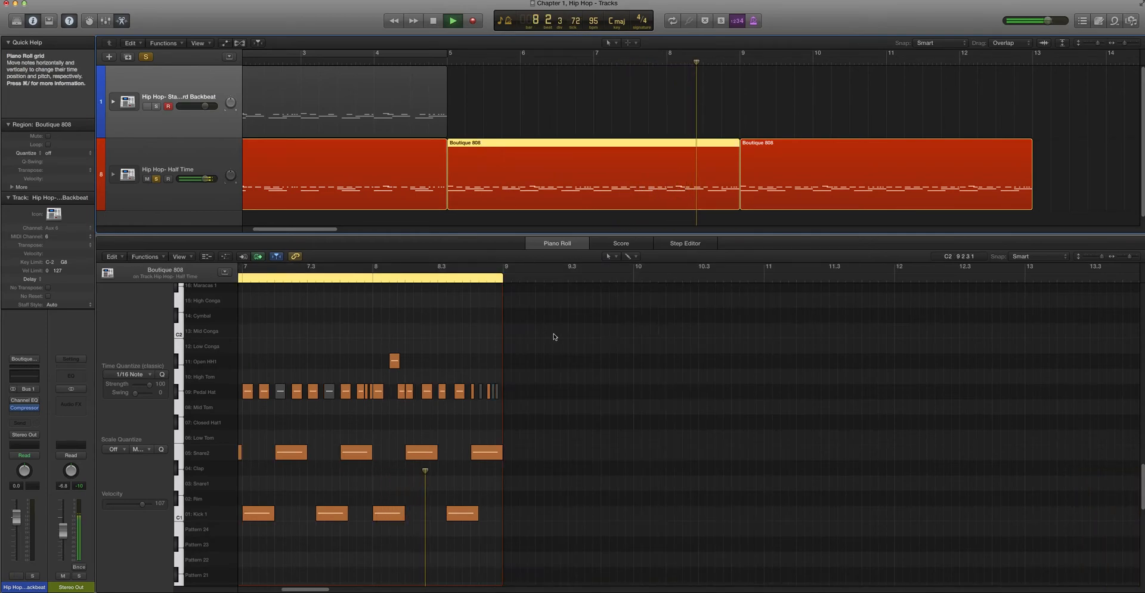
pyautogui.scroll(-4, 545, 343)
pyautogui.hscroll(-3, 534, 345)
pyautogui.press('space')
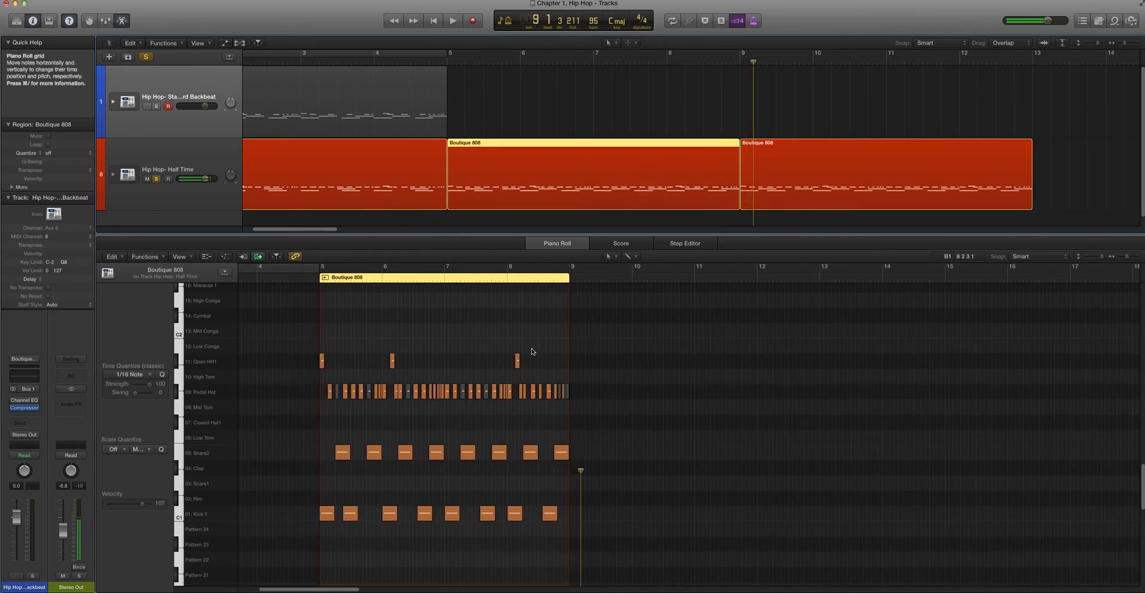
# Play the backbeat version again from bar 5 for about one bar
pyautogui.click(446, 62)
pyautogui.press('space')
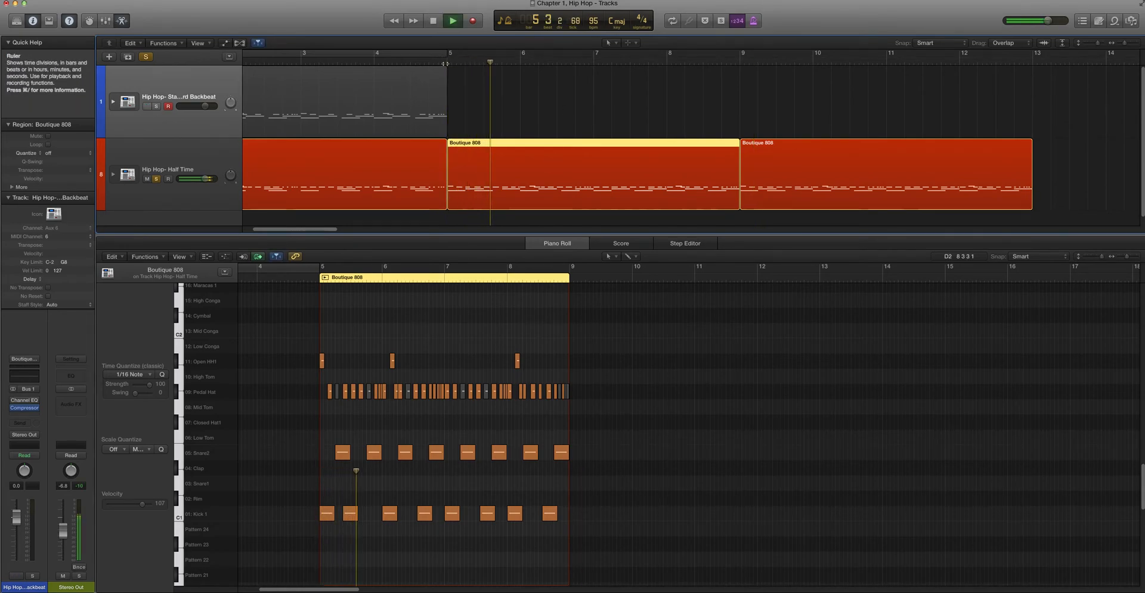
pyautogui.press('space')
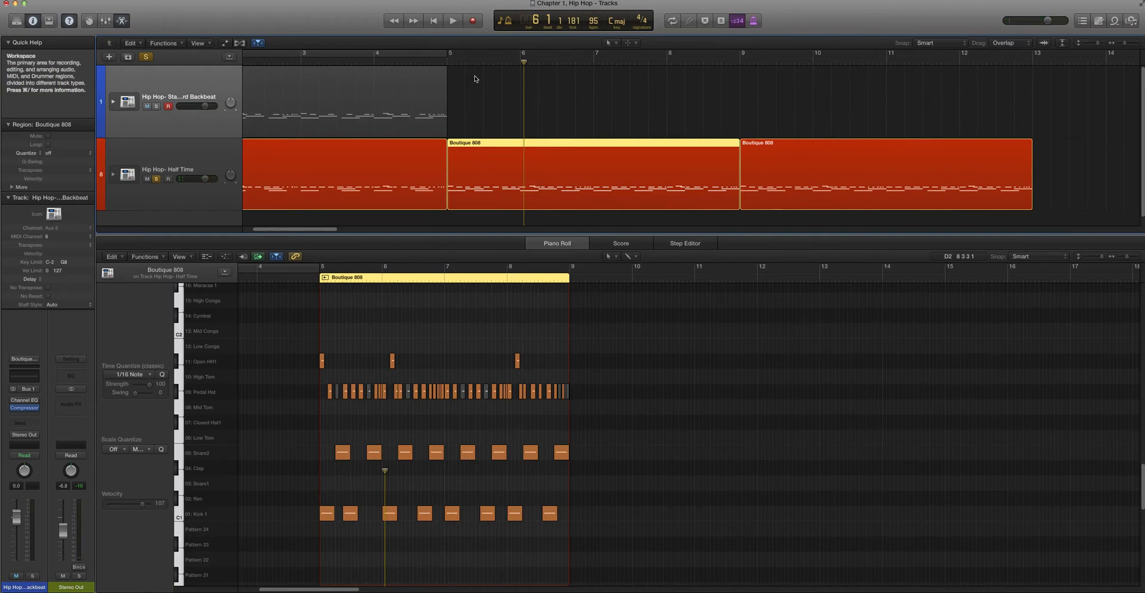
pyautogui.scroll(-1, 485, 118)
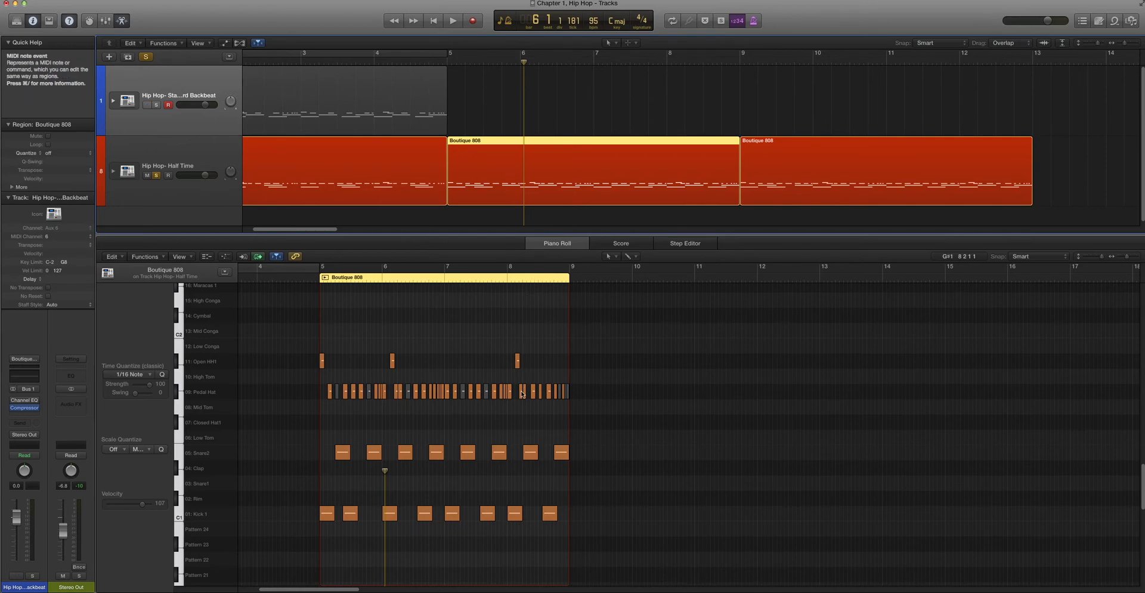
pyautogui.click(517, 411)
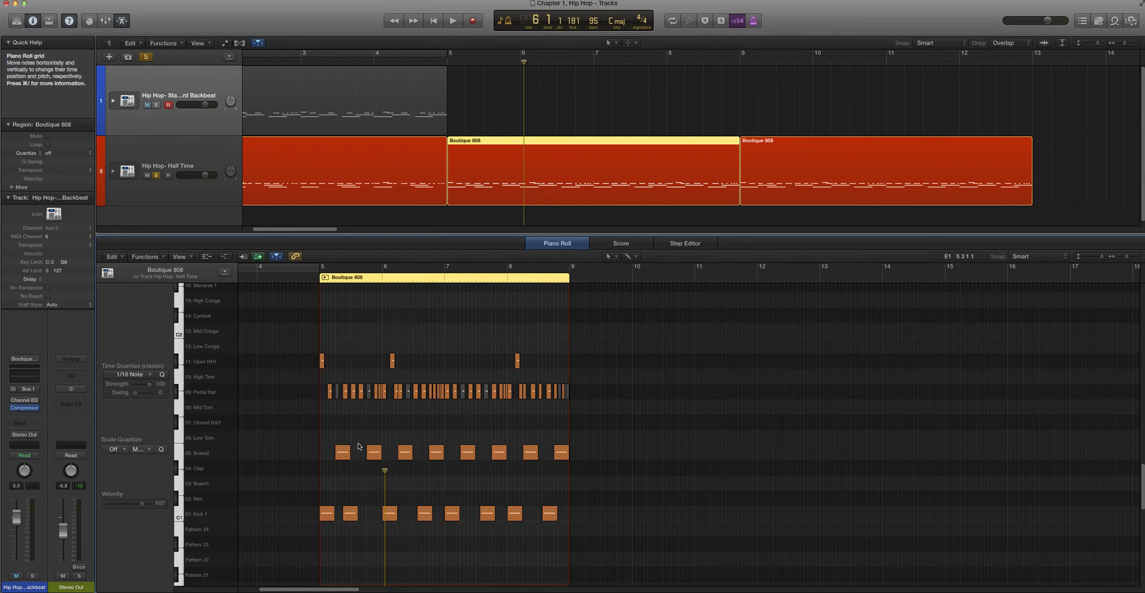
pyautogui.scroll(-1, 480, 164)
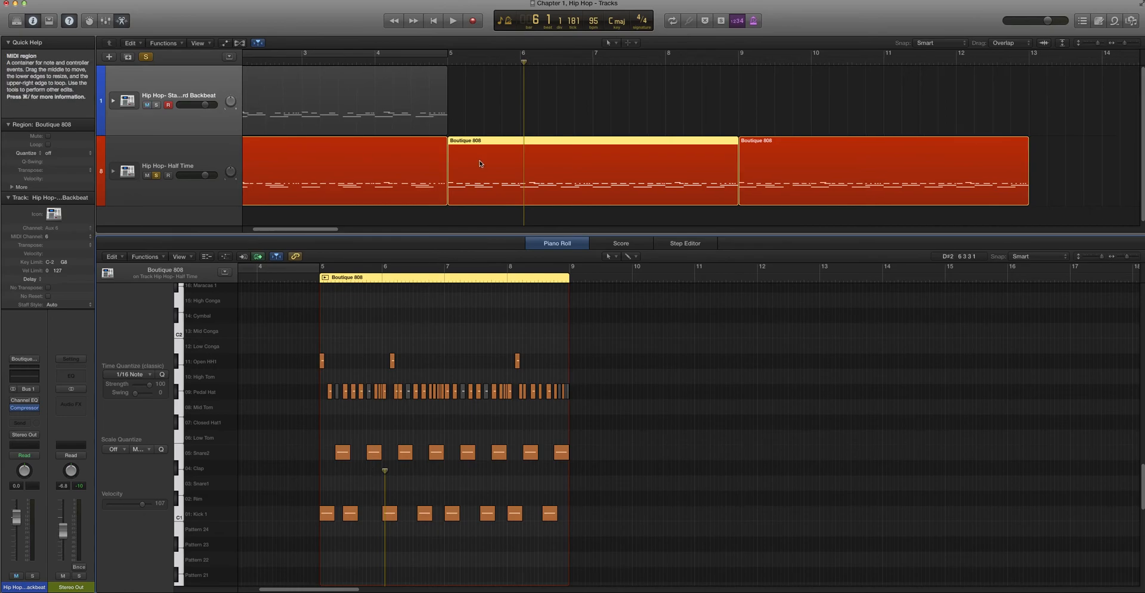
pyautogui.scroll(-3, 480, 163)
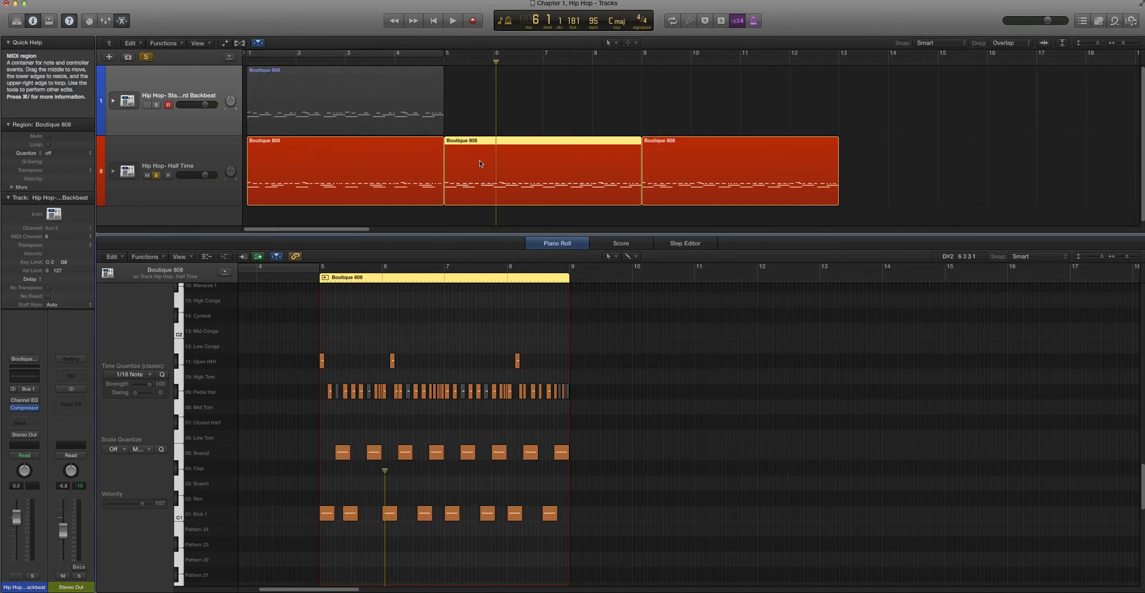
pyautogui.scroll(-3, 480, 163)
pyautogui.scroll(3, 480, 163)
pyautogui.scroll(1, 477, 188)
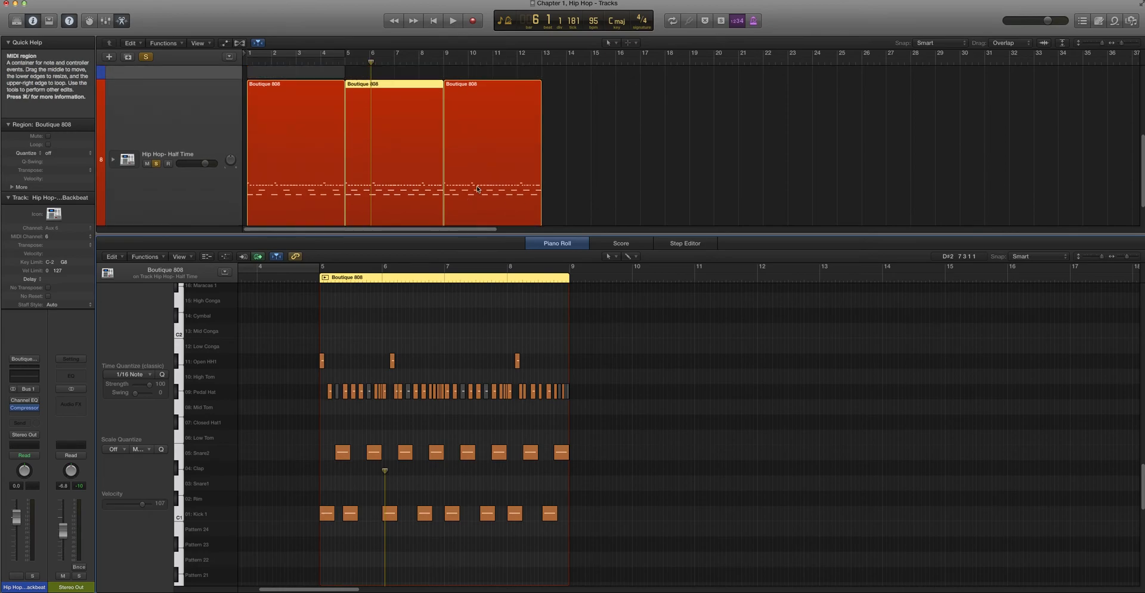
pyautogui.scroll(-1, 477, 189)
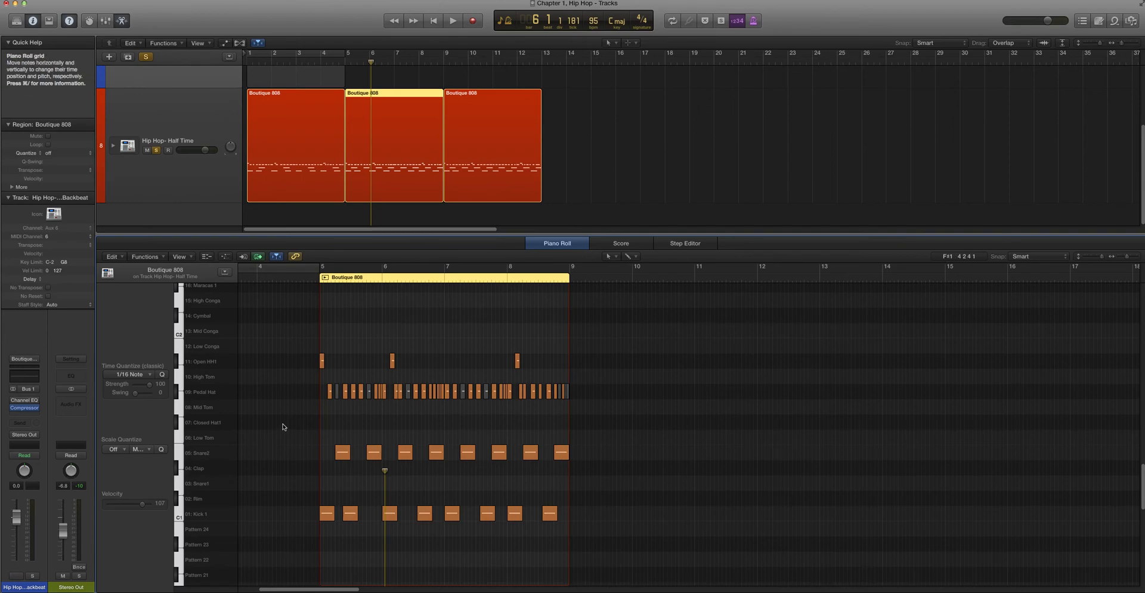
# Audition the Kick 1, Snare2 and Pedal Hat rows of the second region, highlighting their notes, and clear the selection
pyautogui.click(179, 516)
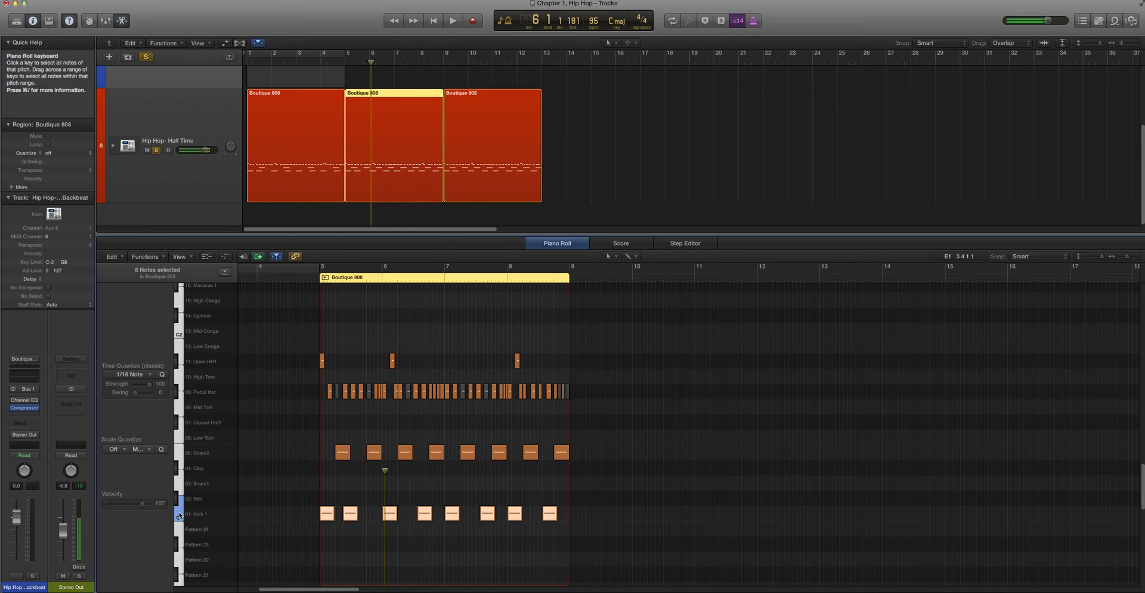
pyautogui.click(213, 457)
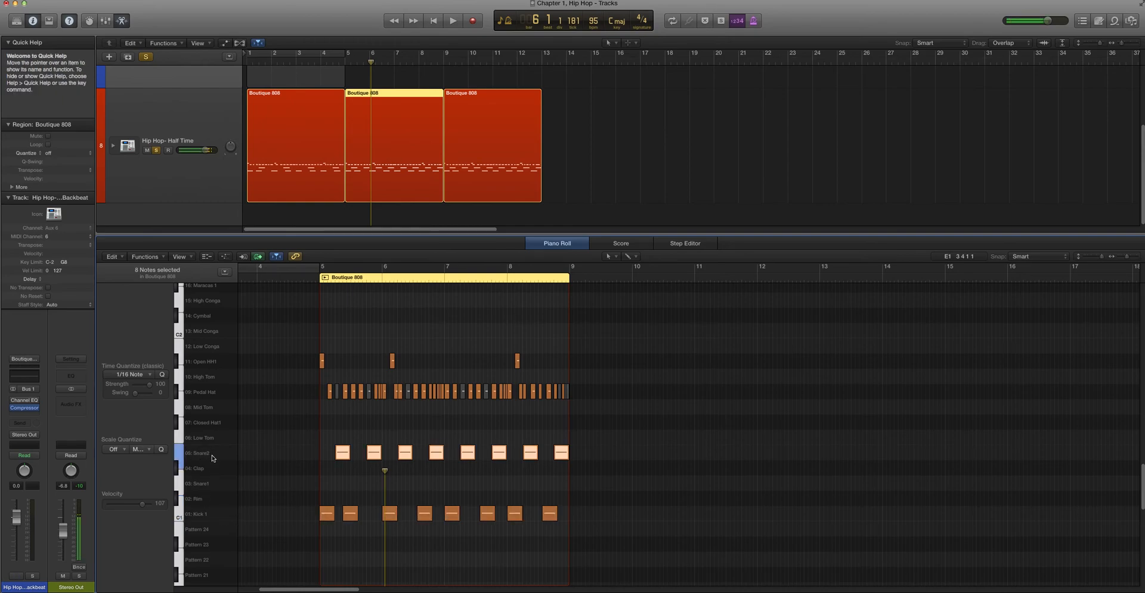
pyautogui.click(210, 395)
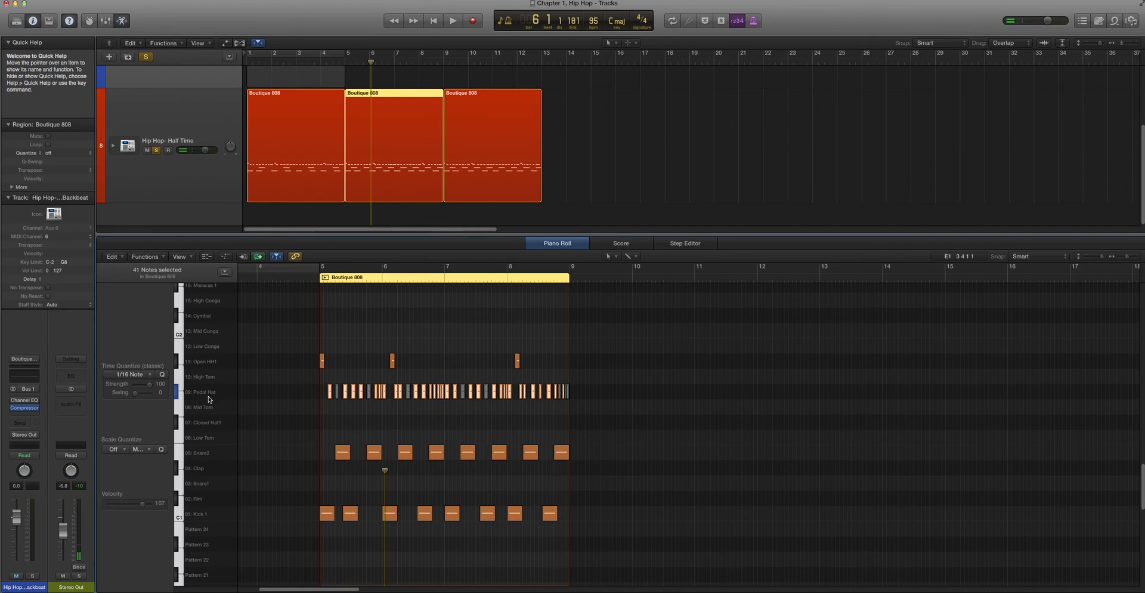
pyautogui.moveTo(284, 408); pyautogui.dragTo(574, 392)
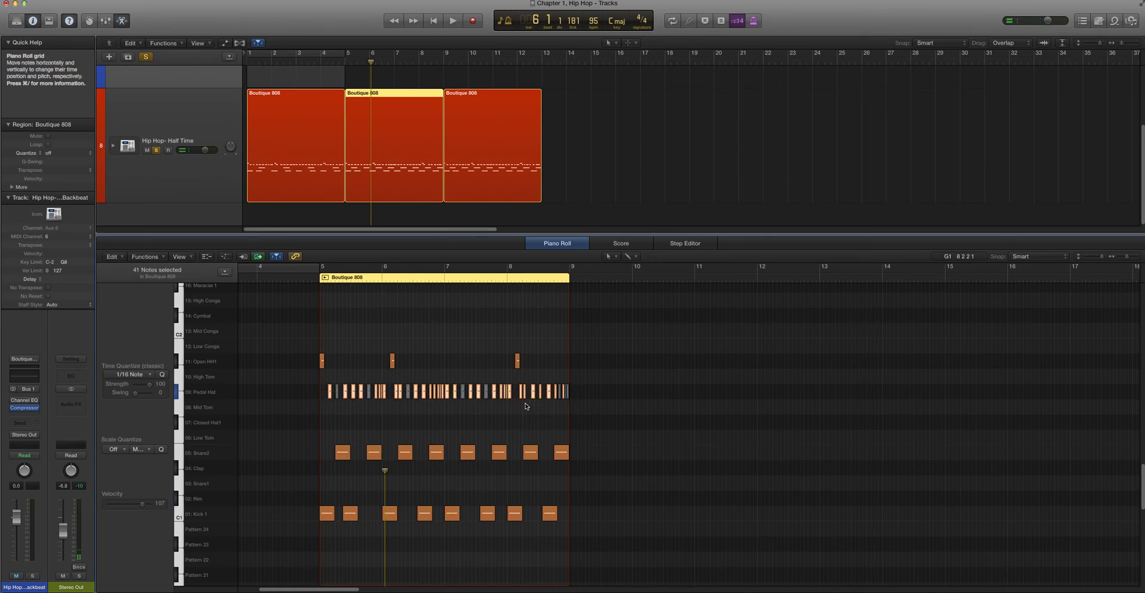
pyautogui.click(477, 433)
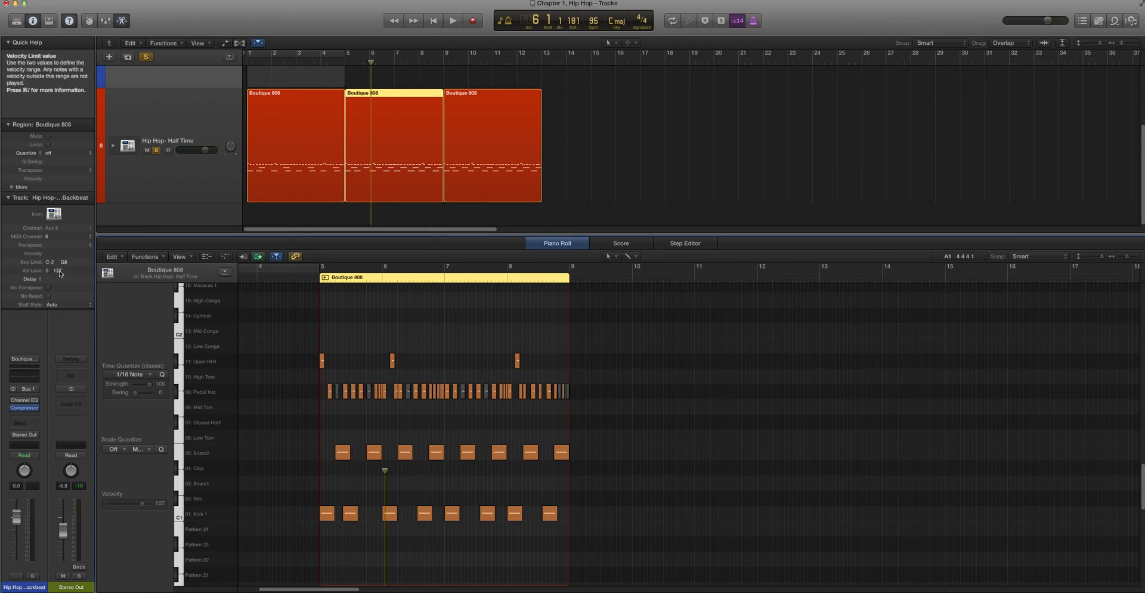
# Open the Library, try the Grimy 909 patch on the Standard Backbeat track, and restore its Boutique 808 patch
pyautogui.press('y')
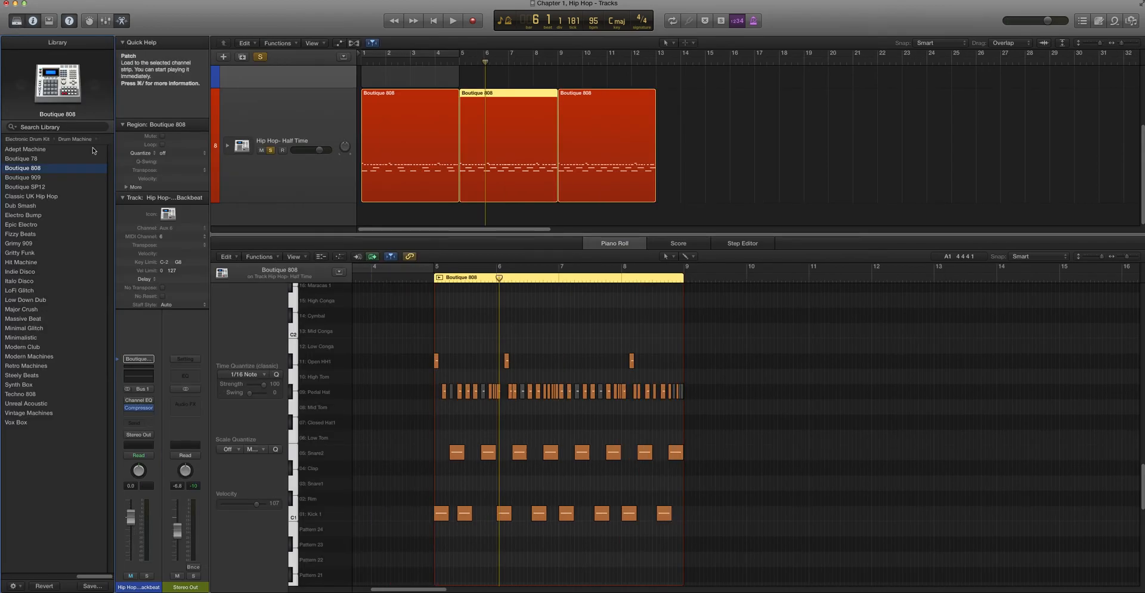
pyautogui.click(47, 245)
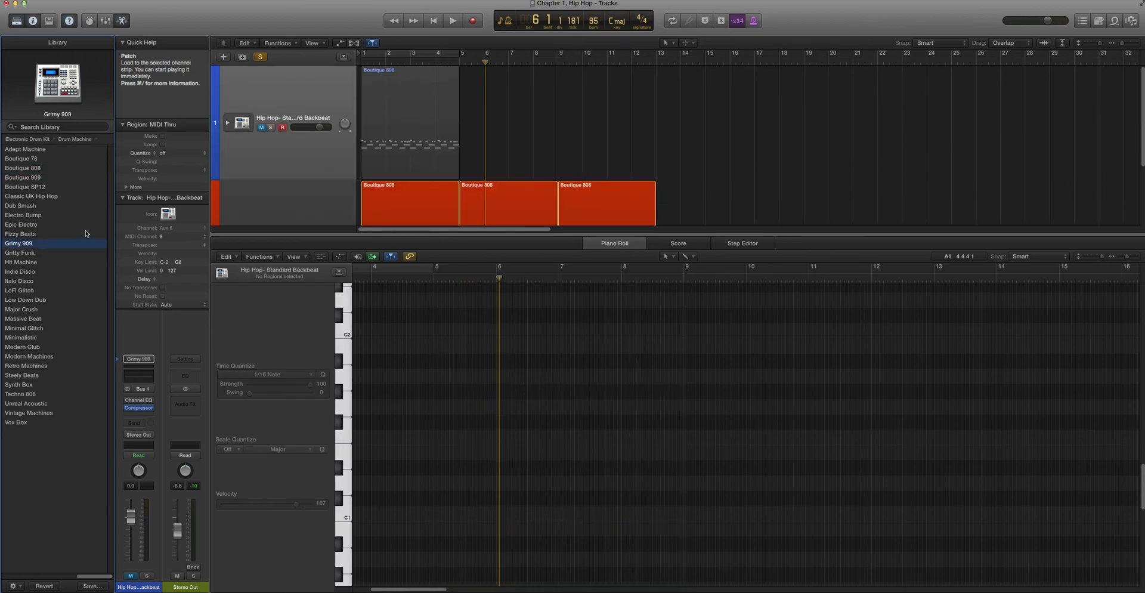
pyautogui.click(54, 168)
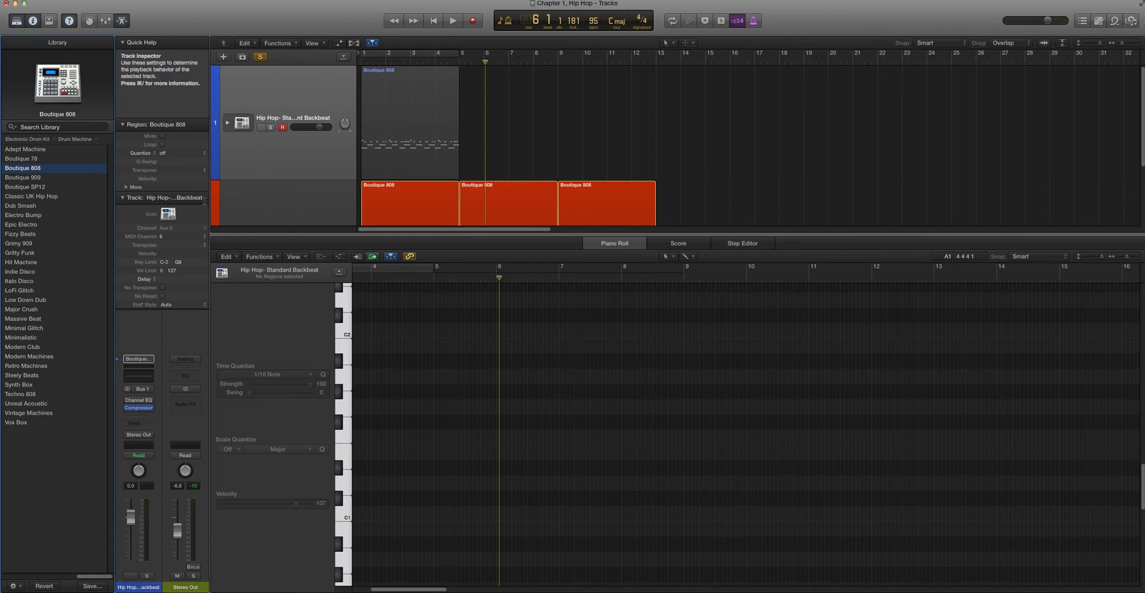
# Load the Boutique SP12 patch on the Hip Hop- Half Time track and turn on cycling for bars 1 to 4
pyautogui.click(226, 191)
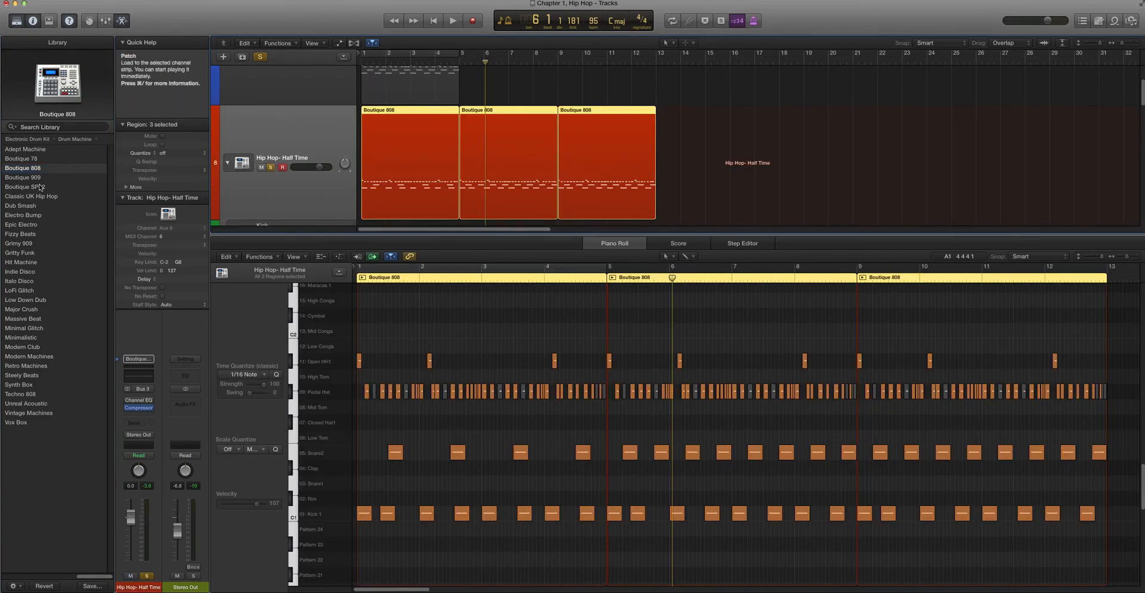
pyautogui.click(44, 187)
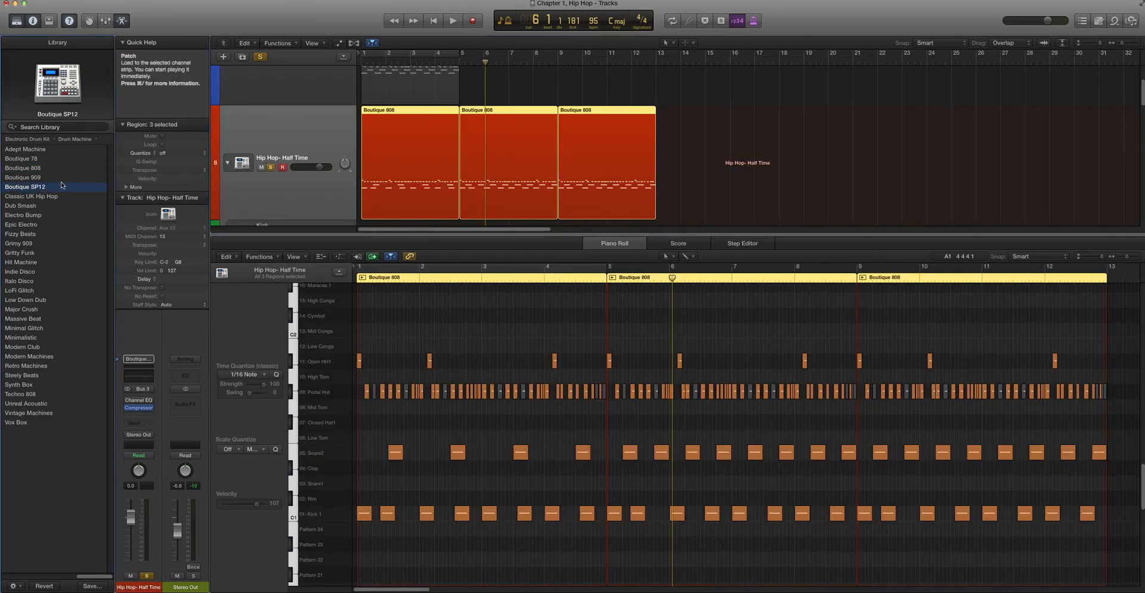
pyautogui.click(362, 268)
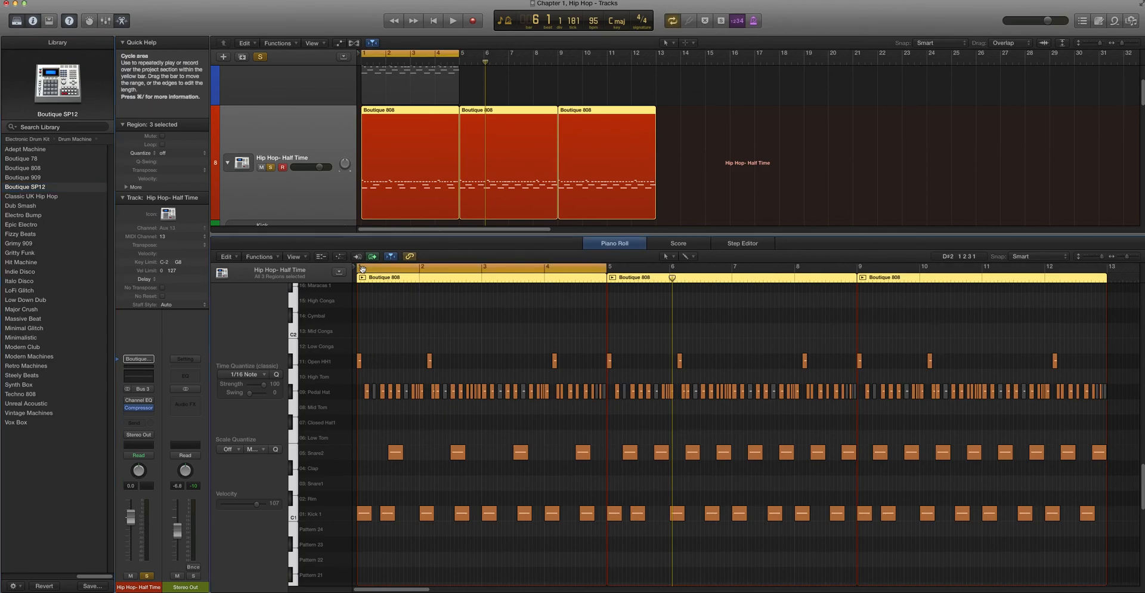
# Play the first Half Time region in the cycle and turn off solo on the Hip Hop- Half Time track
pyautogui.click(325, 186)
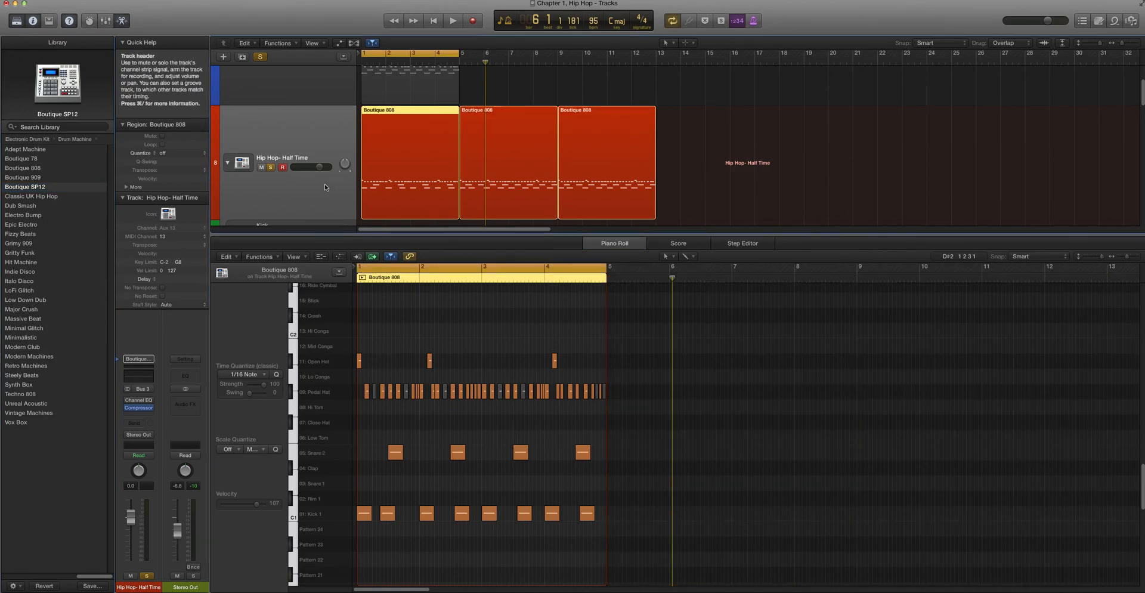
pyautogui.scroll(-8, 325, 188)
pyautogui.scroll(8, 325, 190)
pyautogui.press('space')
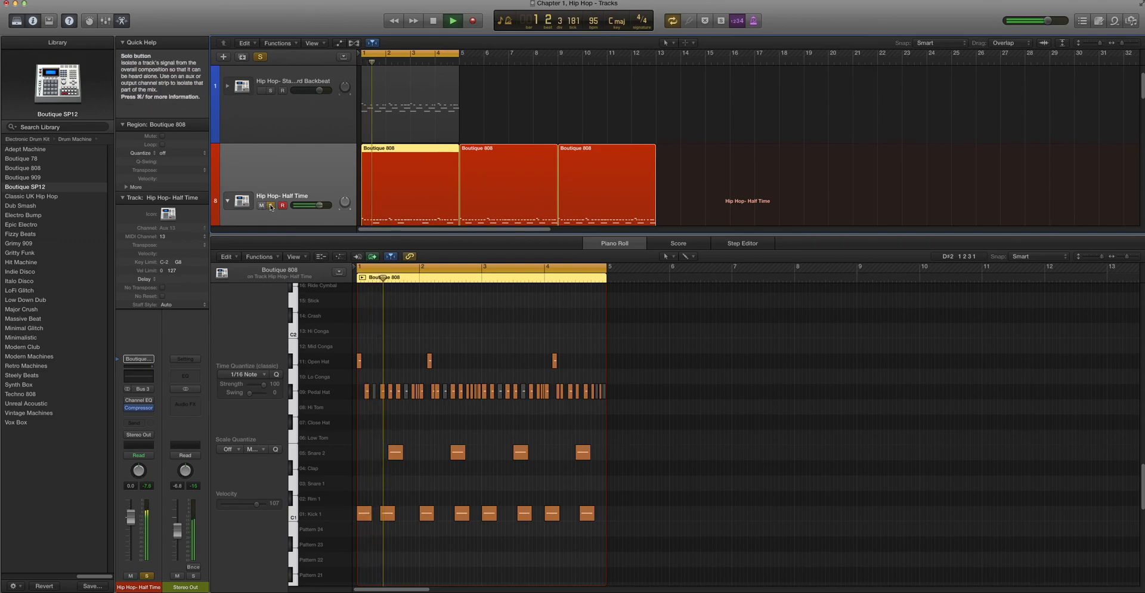
pyautogui.scroll(-2, 274, 194)
pyautogui.hotkey('ctrl', 's')
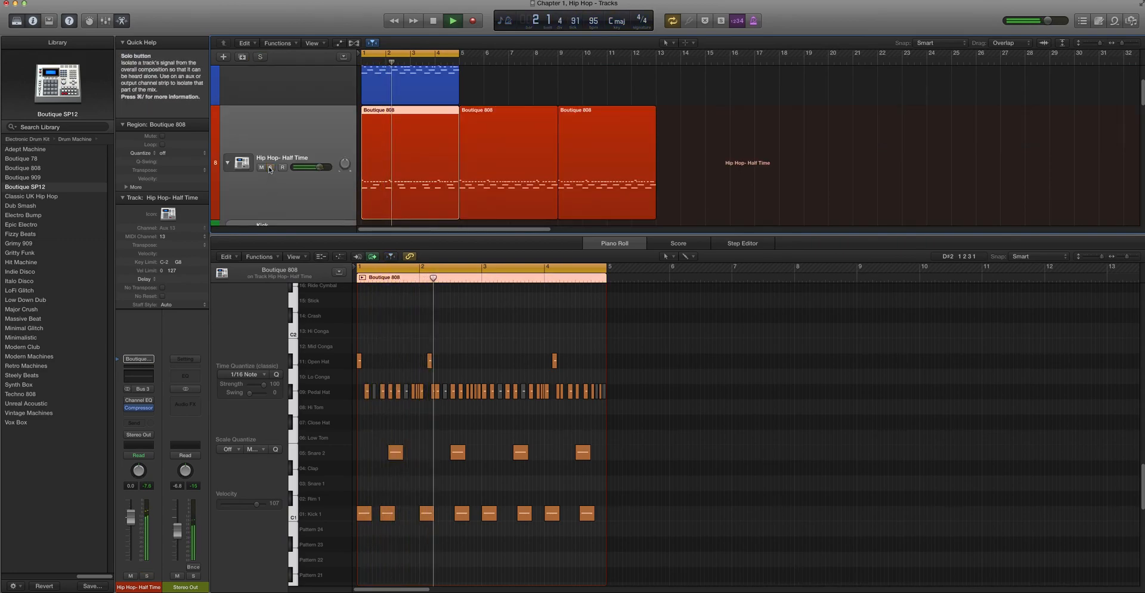
# Collapse the Hip Hop- Half Time track stack and mute the Standard Backbeat track during playback
pyautogui.scroll(2, 268, 178)
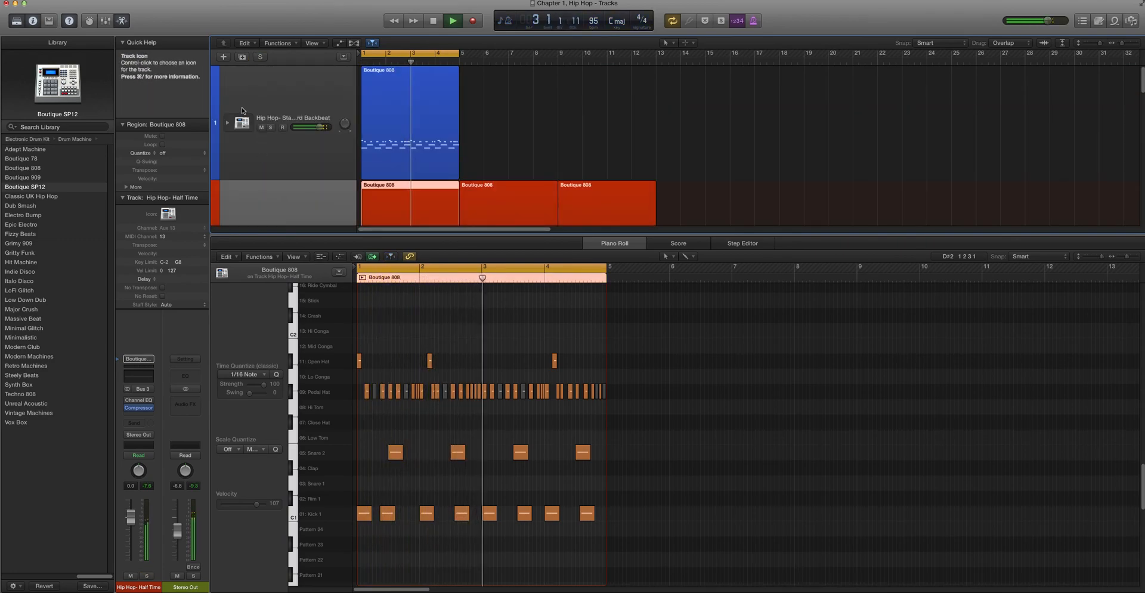
pyautogui.scroll(-2, 266, 157)
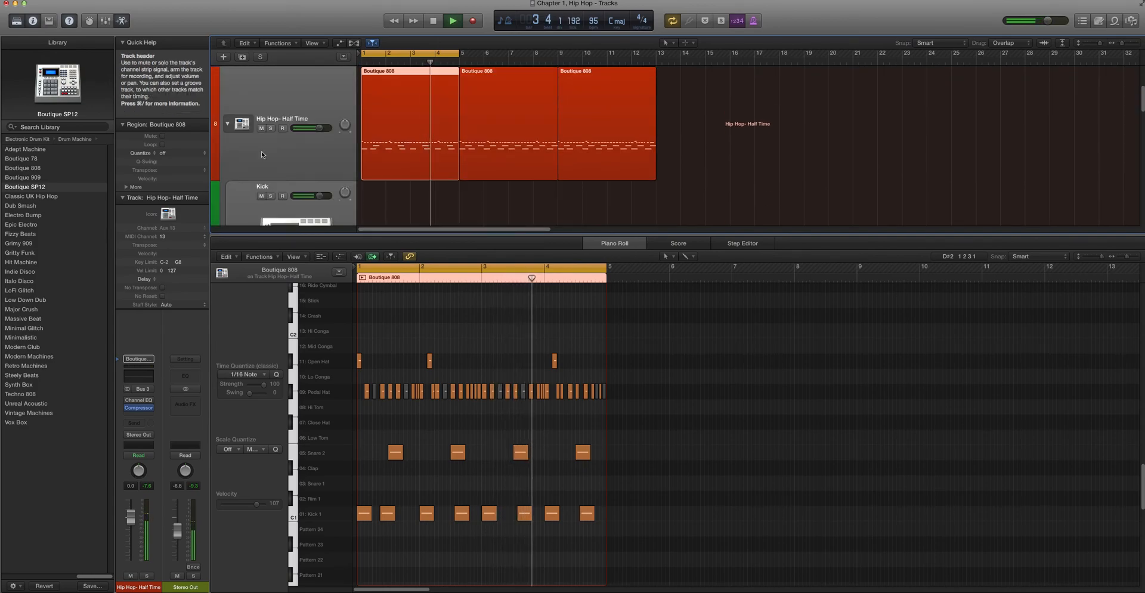
pyautogui.click(228, 124)
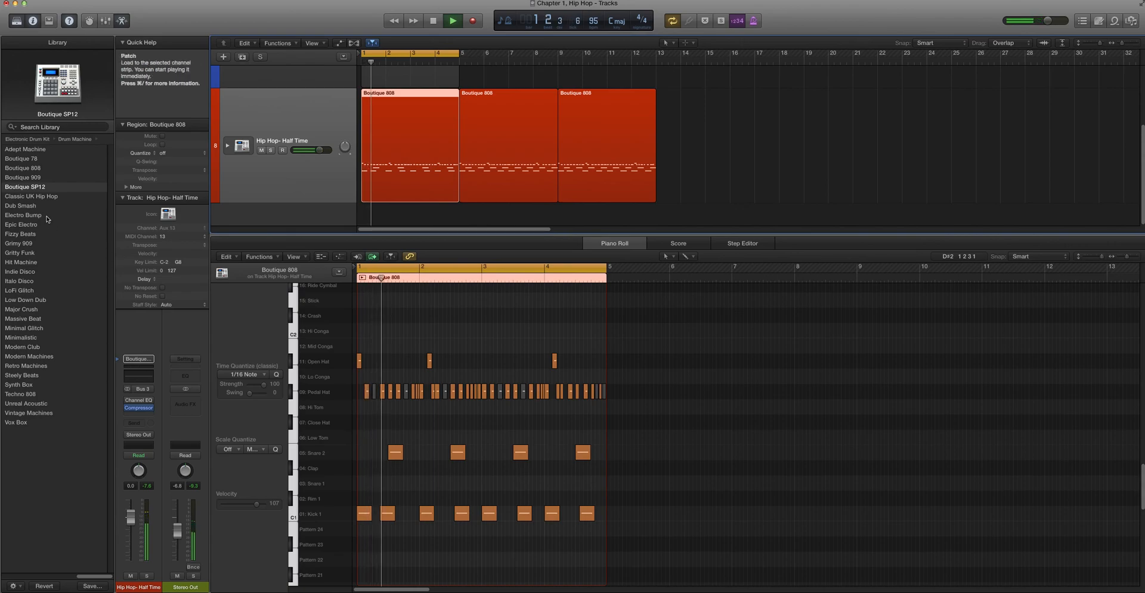
# Audition the Epic Electro and Massive Beat patches on the Half Time track, load Techno 808, and stop playback
pyautogui.click(69, 222)
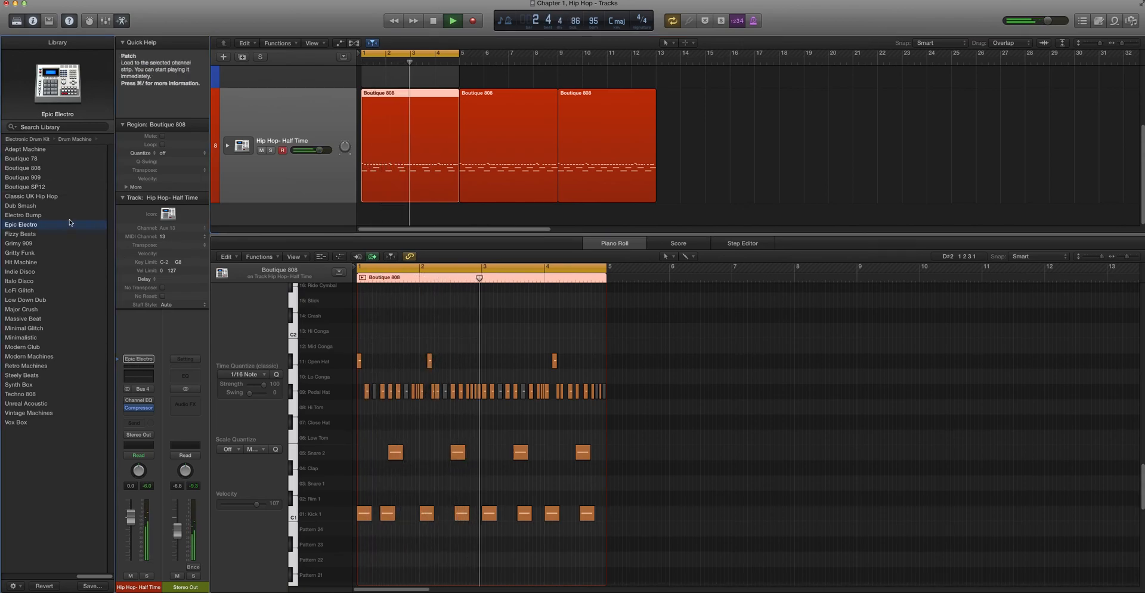
pyautogui.click(23, 319)
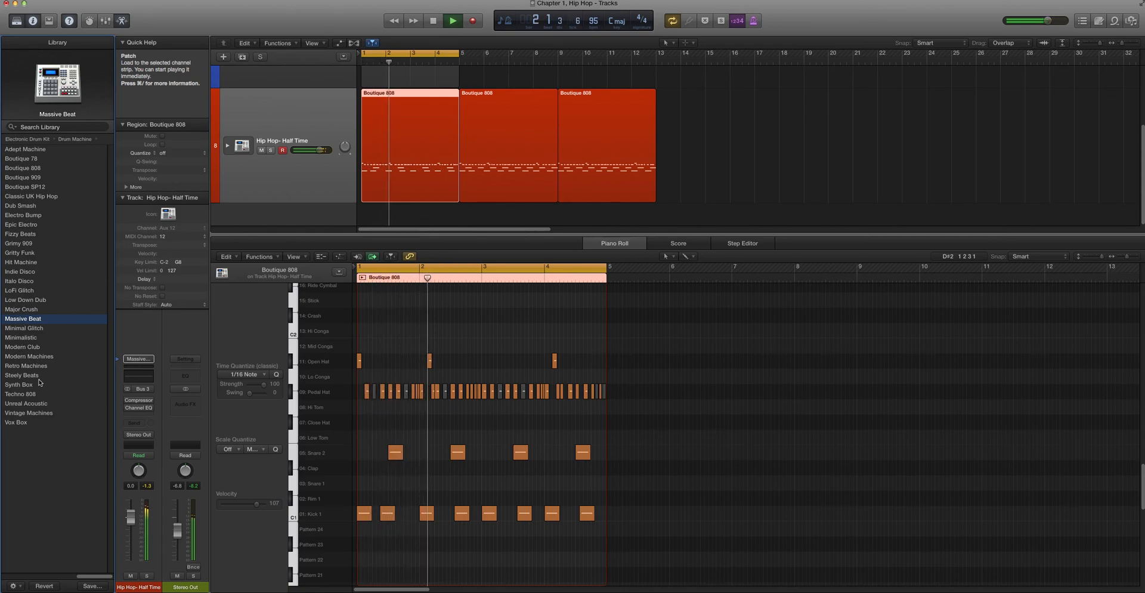
pyautogui.click(23, 394)
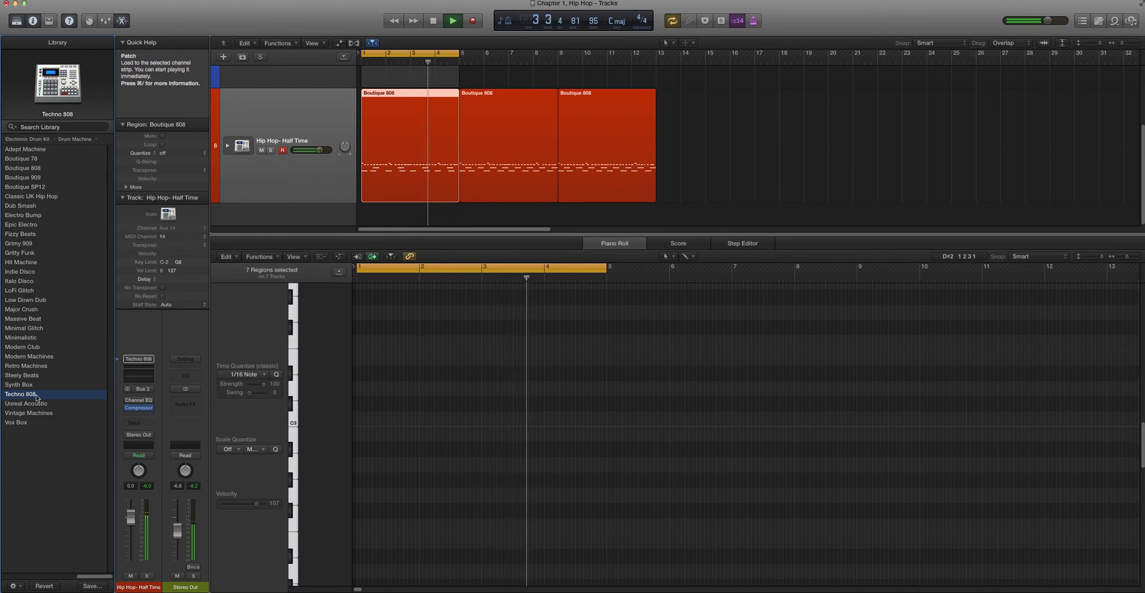
pyautogui.press('space')
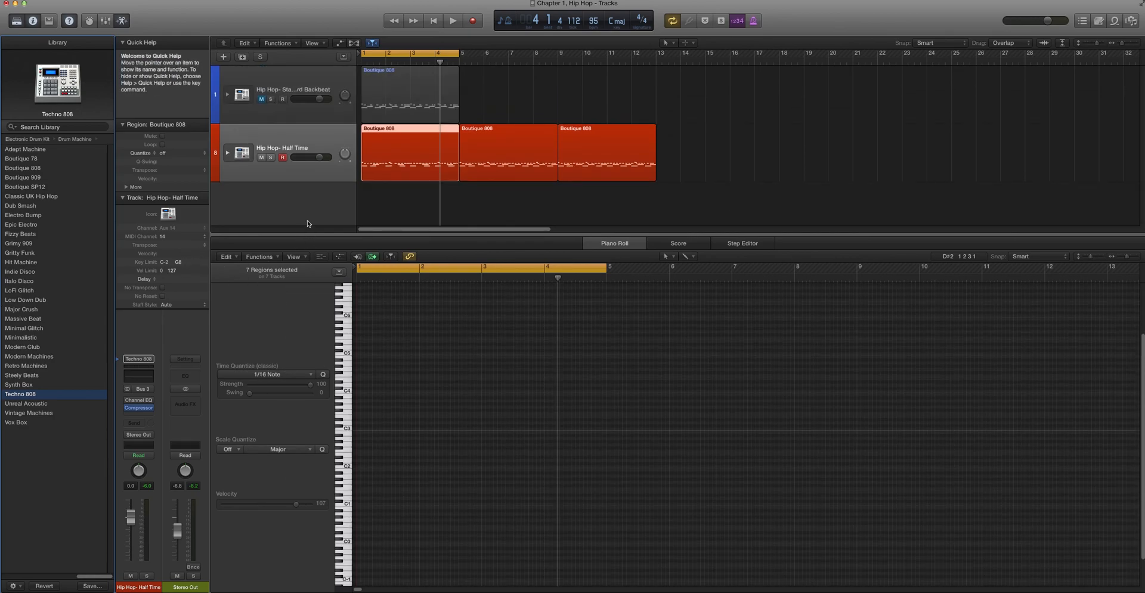
# Examine the first Half Time region's notes in the Piano Roll, and clear the region selection
pyautogui.click(378, 197)
pyautogui.click(378, 154)
pyautogui.scroll(-5, 369, 417)
pyautogui.scroll(5, 367, 420)
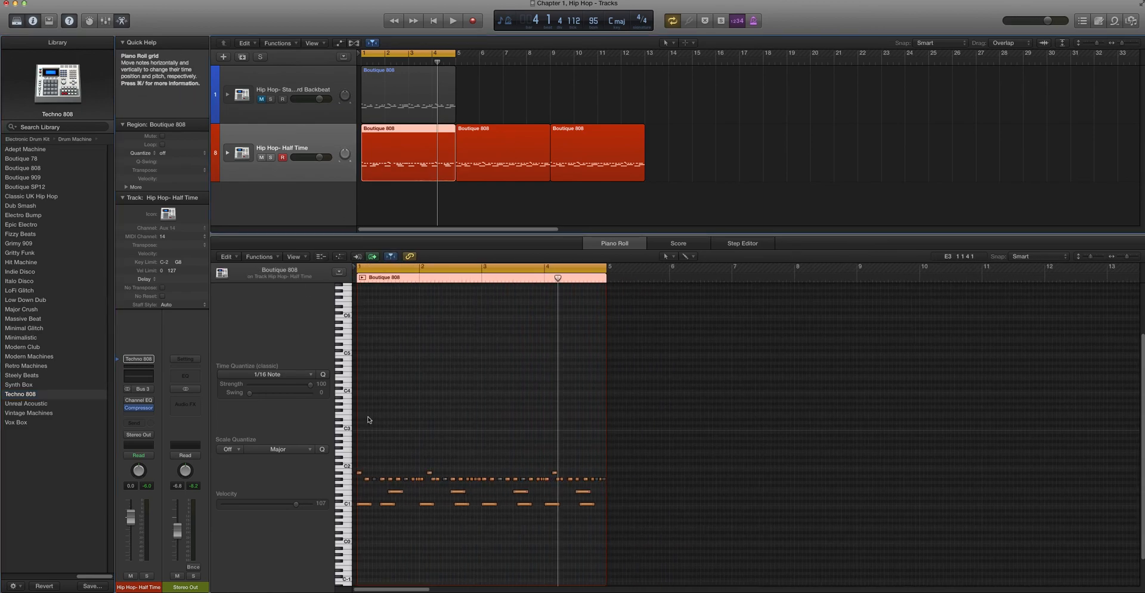
pyautogui.scroll(1, 367, 420)
pyautogui.scroll(3, 362, 420)
pyautogui.scroll(2, 362, 420)
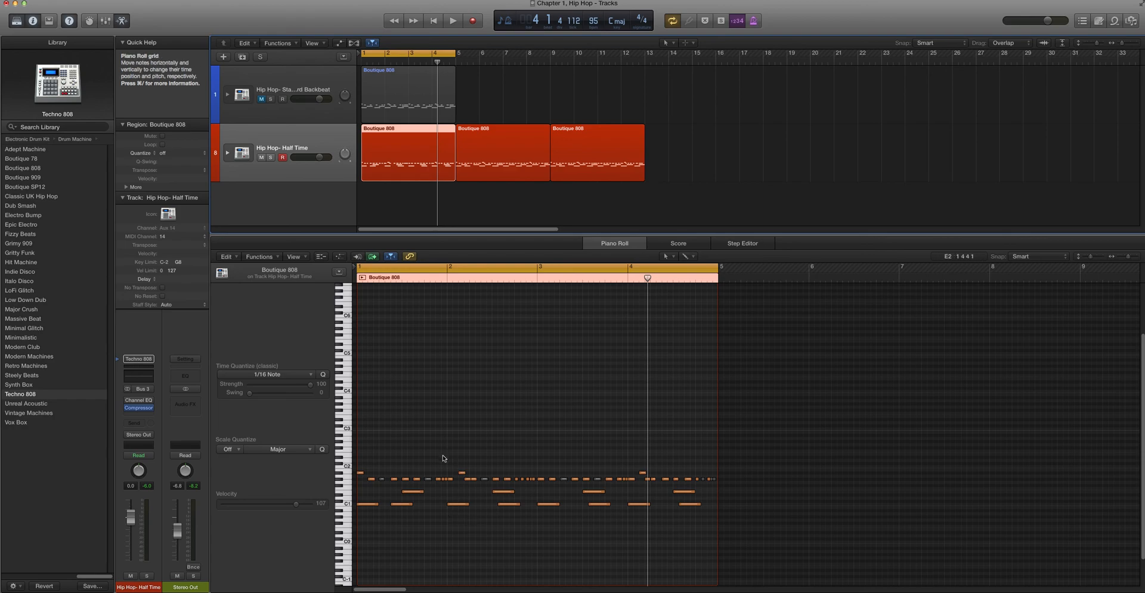
pyautogui.click(462, 213)
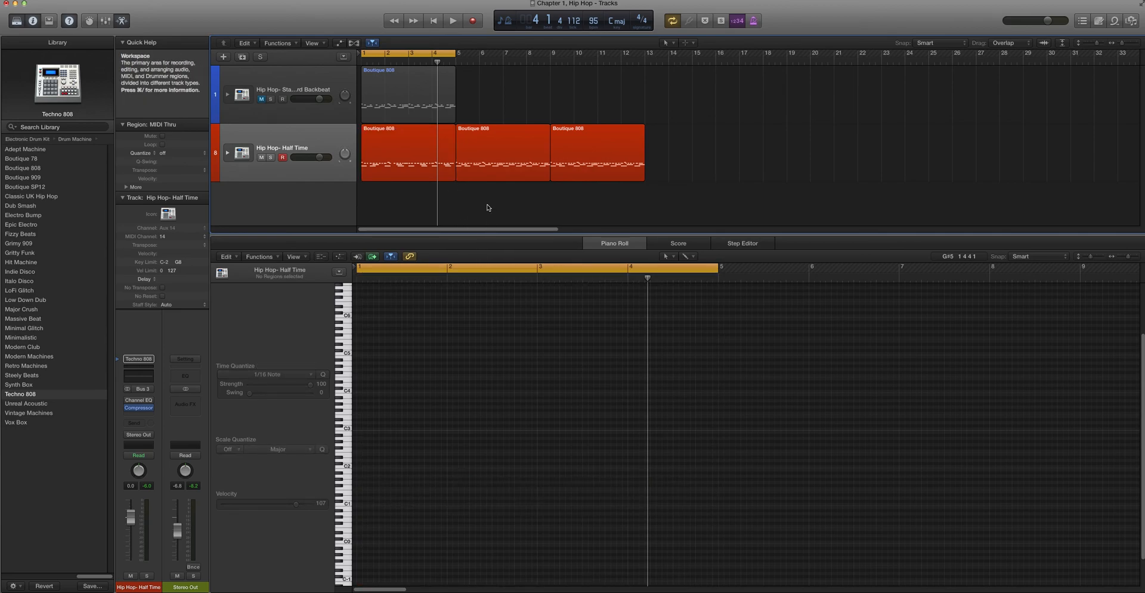
pyautogui.press('super+Left')
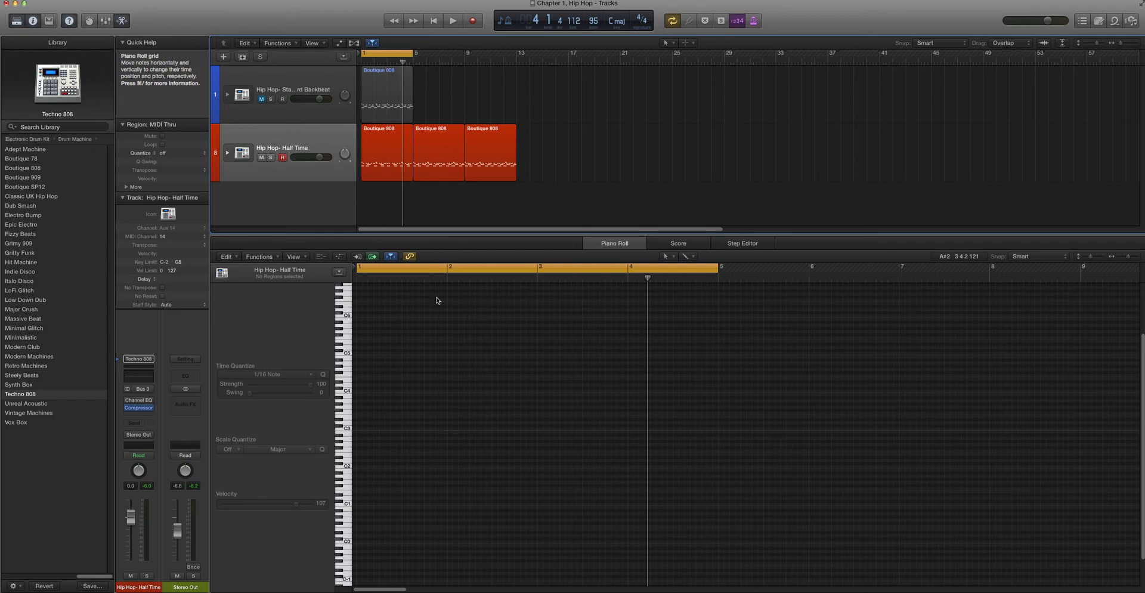
pyautogui.click(253, 1)
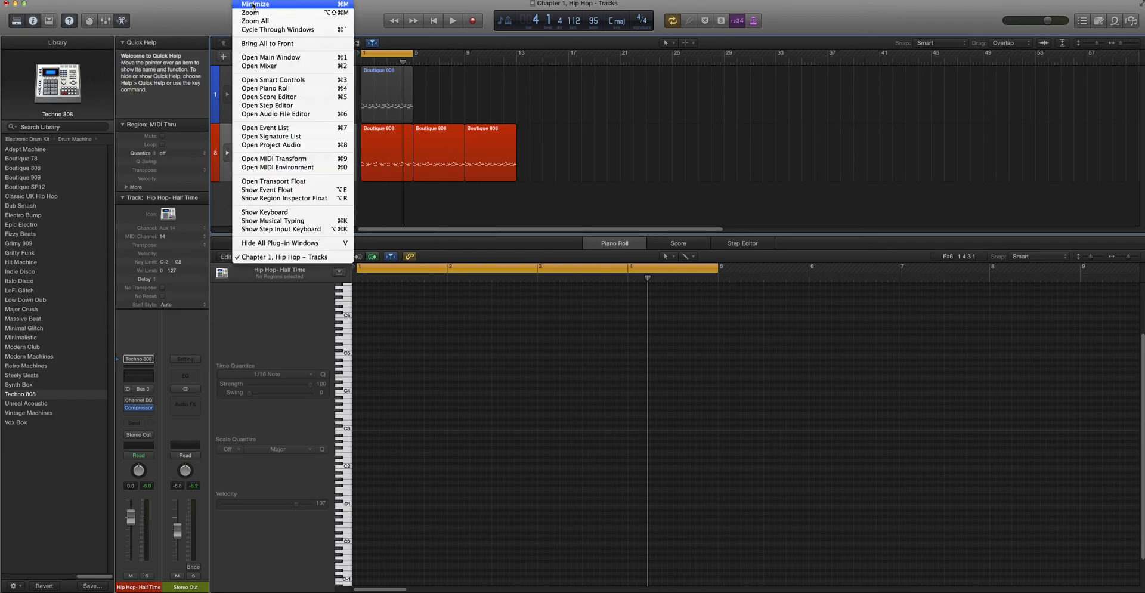
pyautogui.moveTo(74, 2)
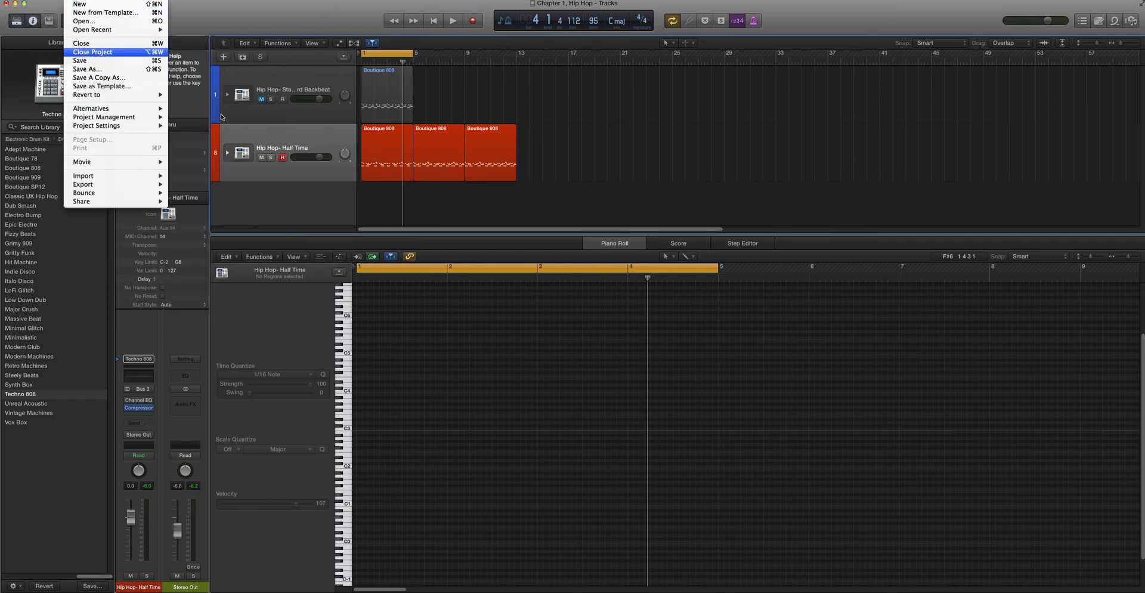
pyautogui.click(901, 592)
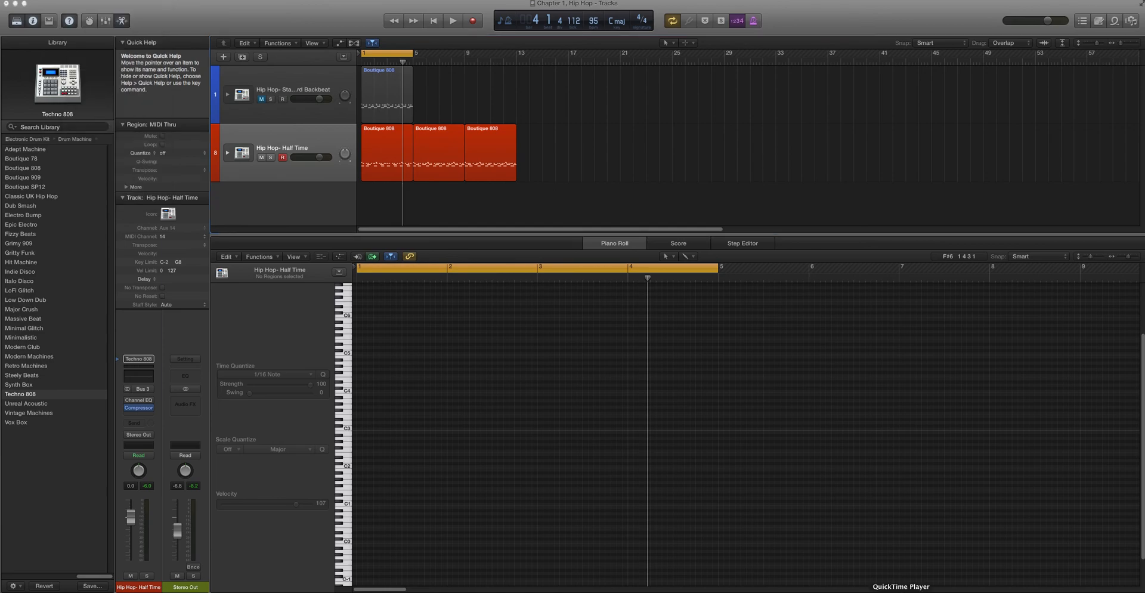